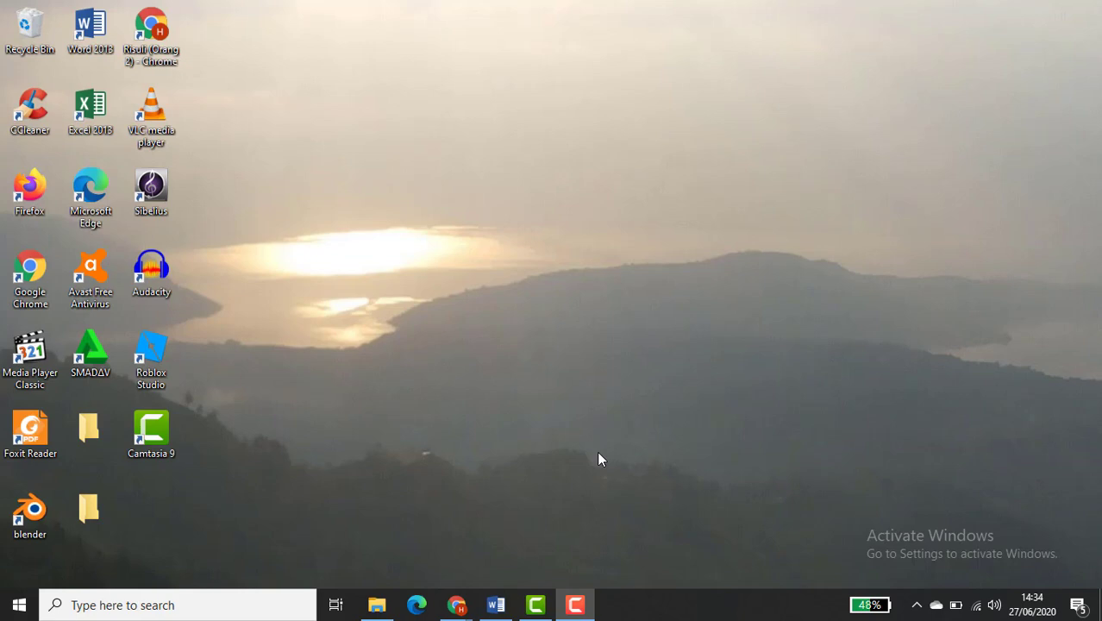
- Open File Explorer and browse to the materi folder inside SMAK 1 on Local Disk (D:)
click(377, 604)
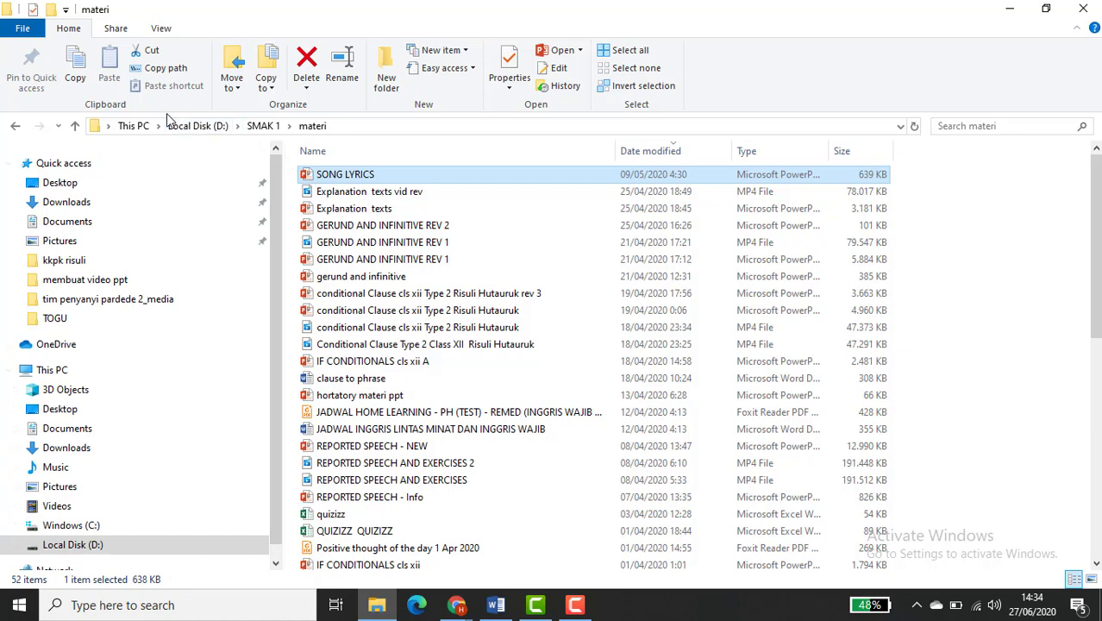
click(135, 126)
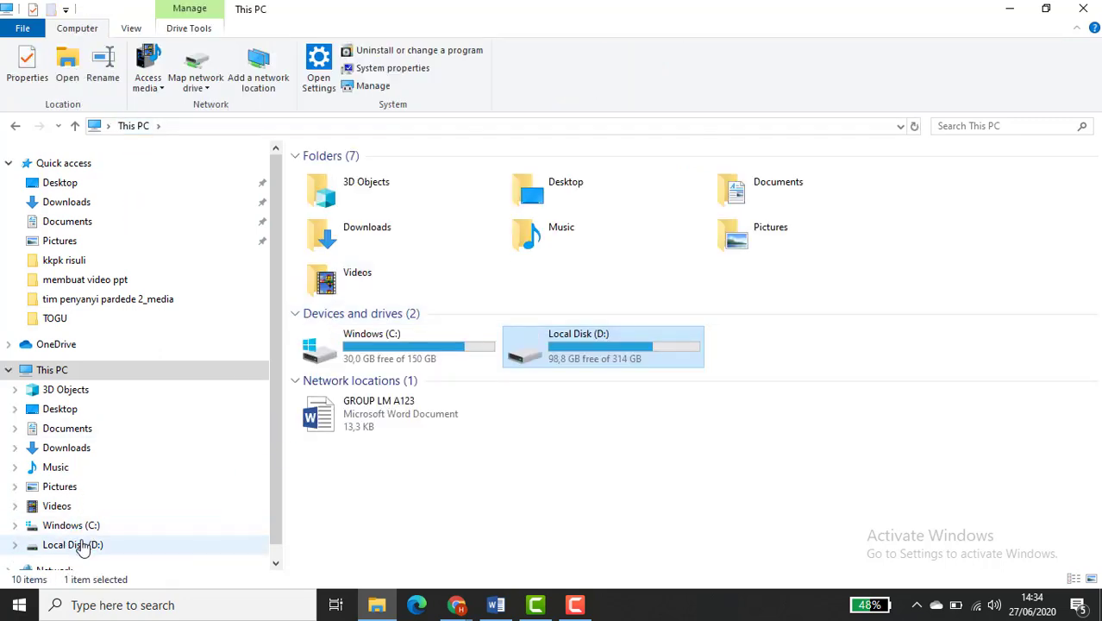
double_click(580, 335)
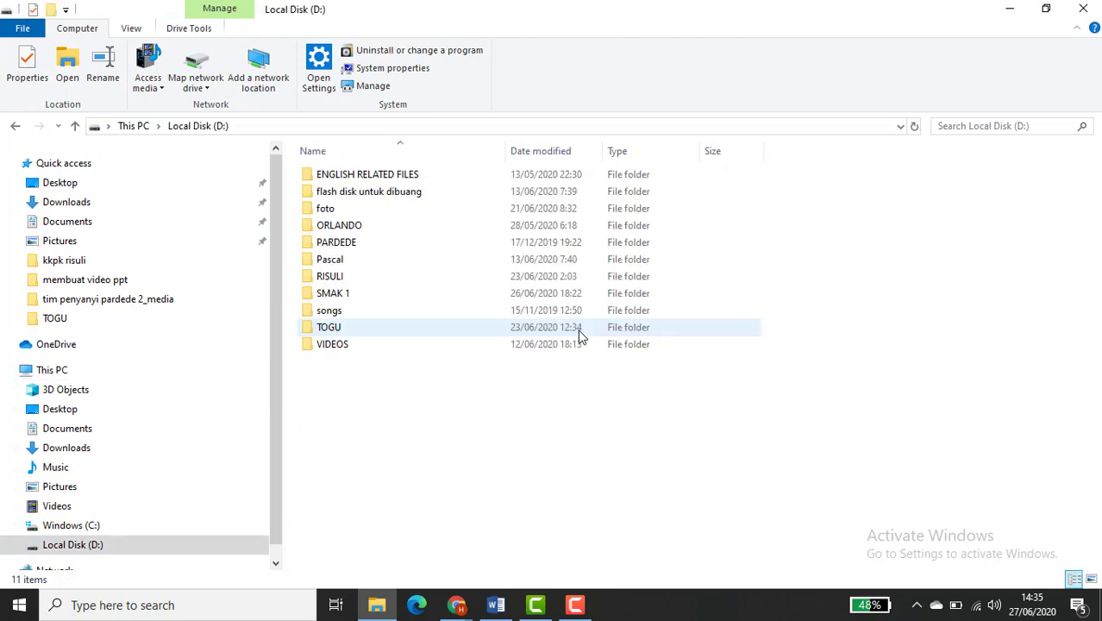
double_click(334, 293)
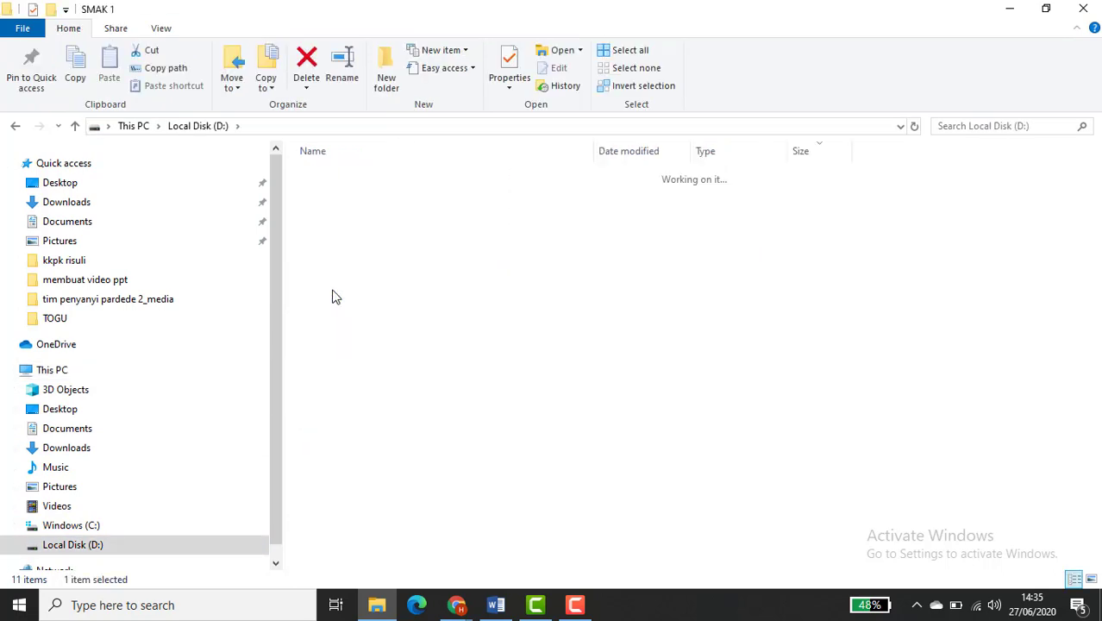
scroll(327, 328, down, 4)
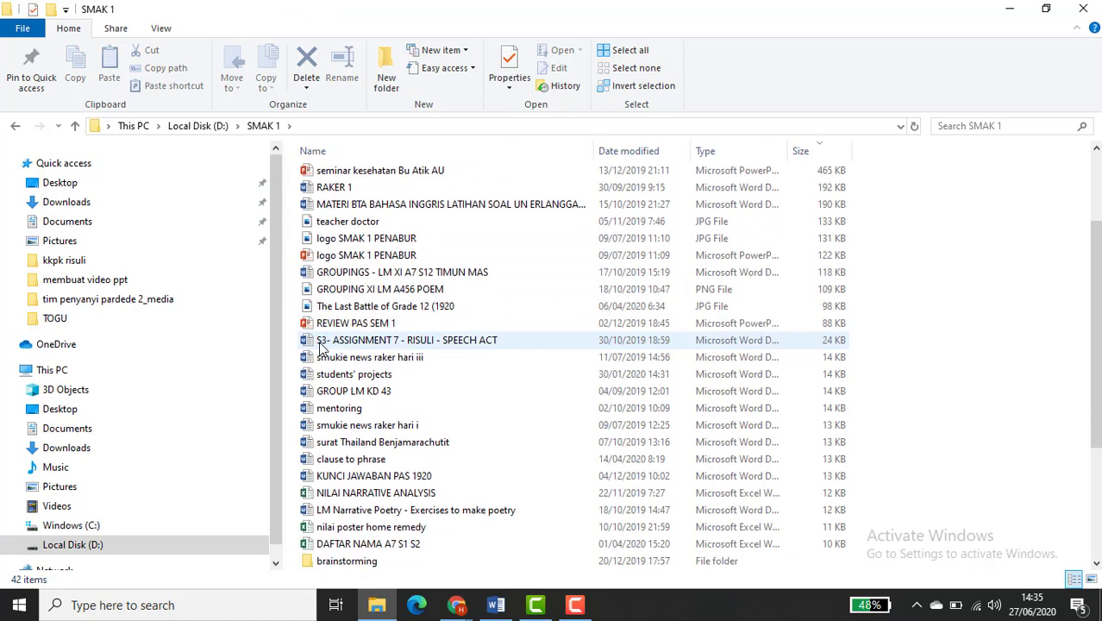
scroll(321, 347, down, 2)
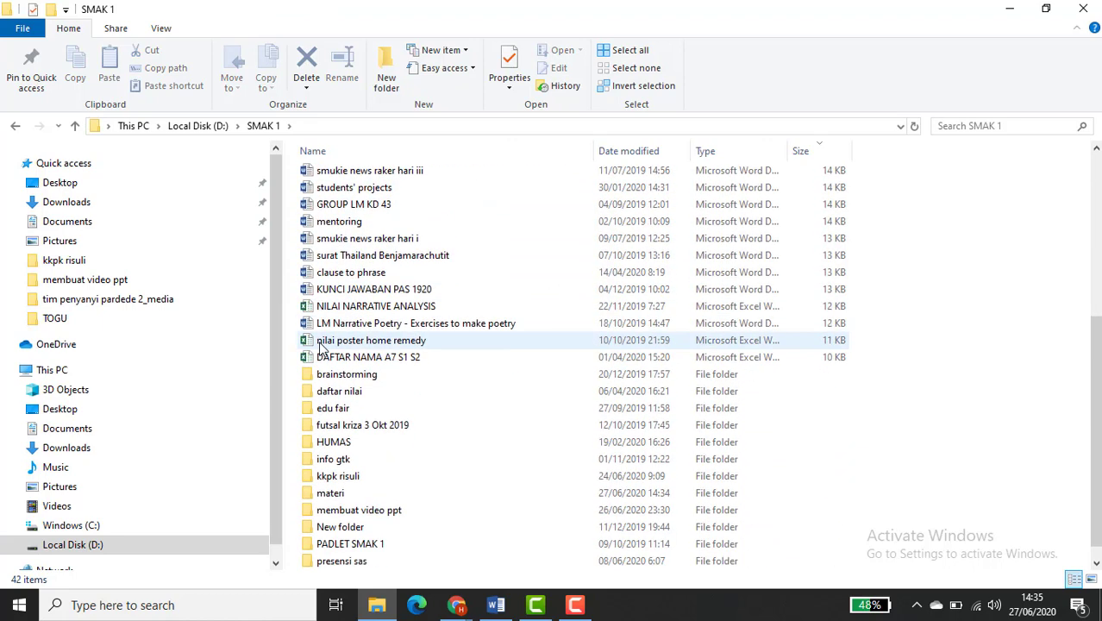
double_click(322, 497)
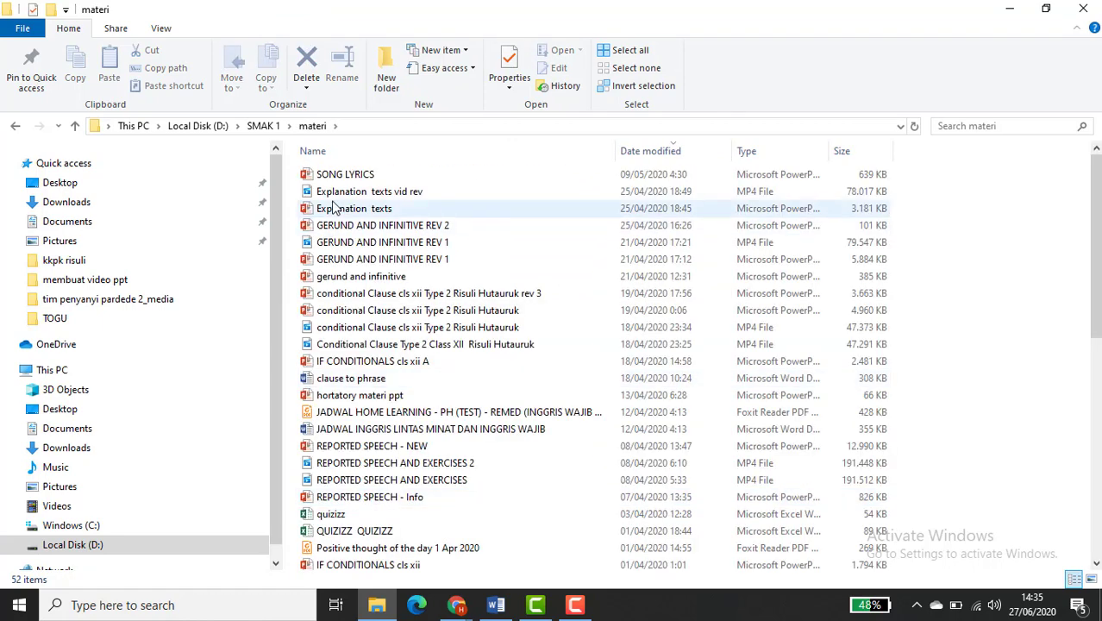
- Open the SONG LYRICS presentation and dismiss the Camtasia add-in and Office activation dialogs
click(357, 180)
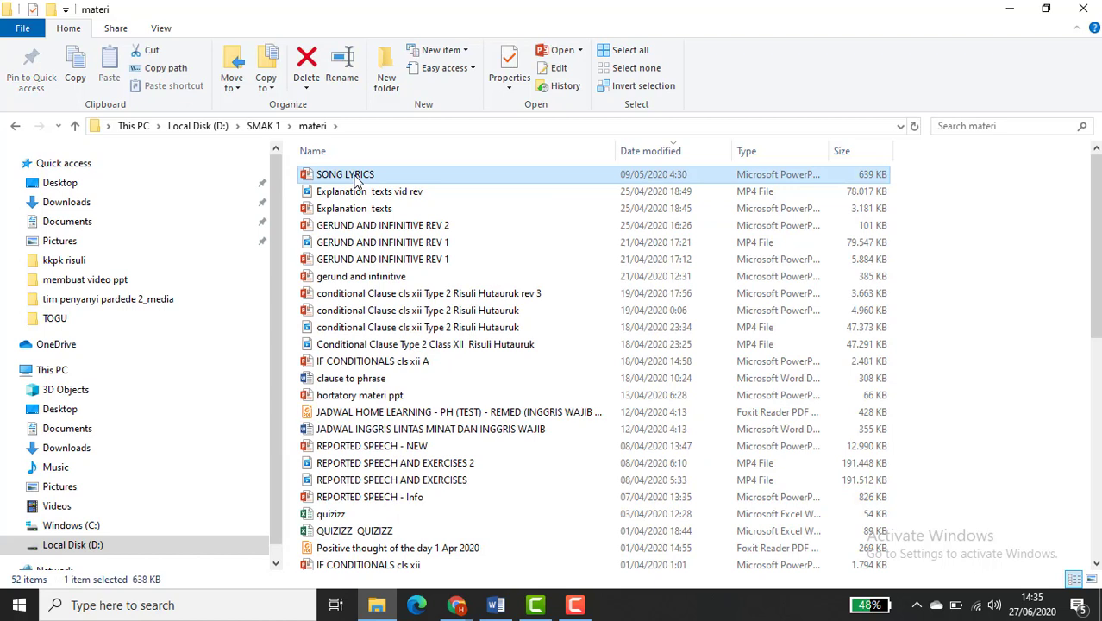
click(357, 179)
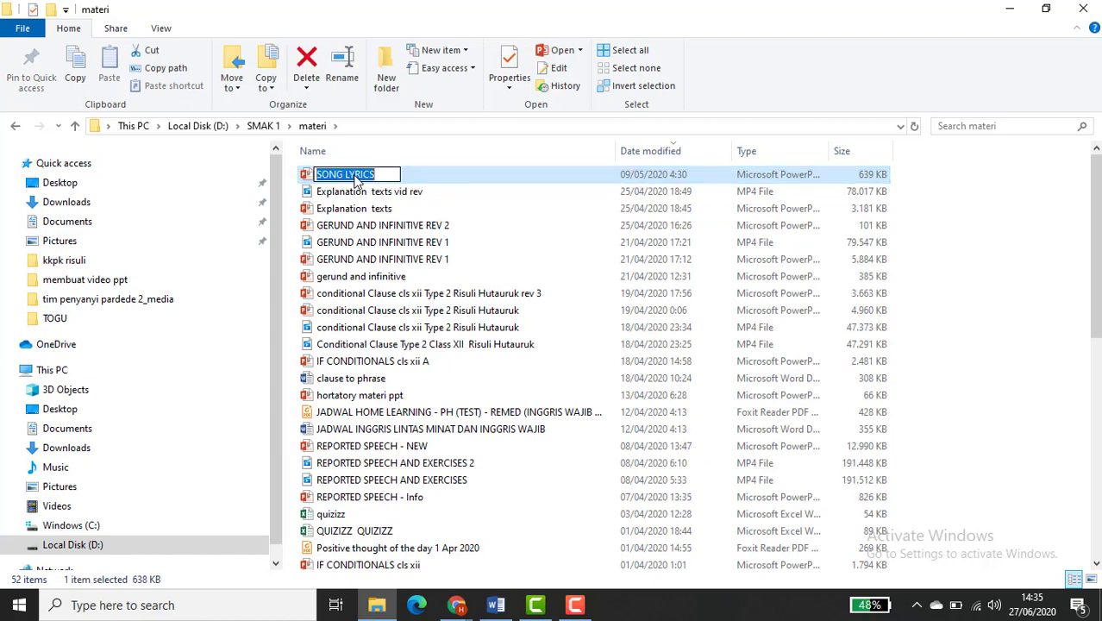
click(306, 176)
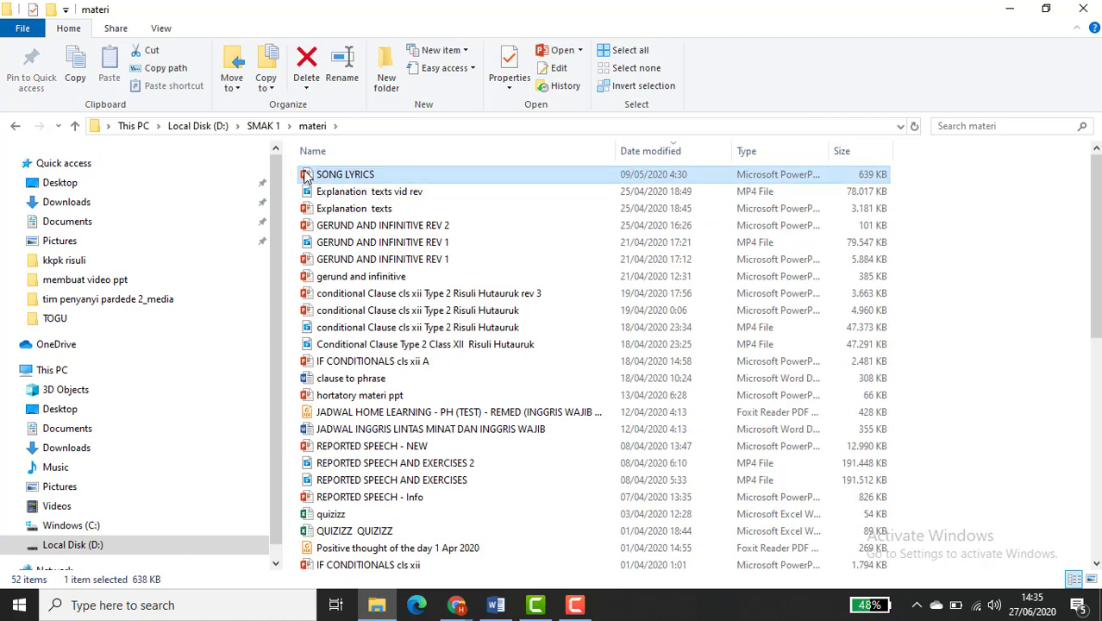
double_click(306, 176)
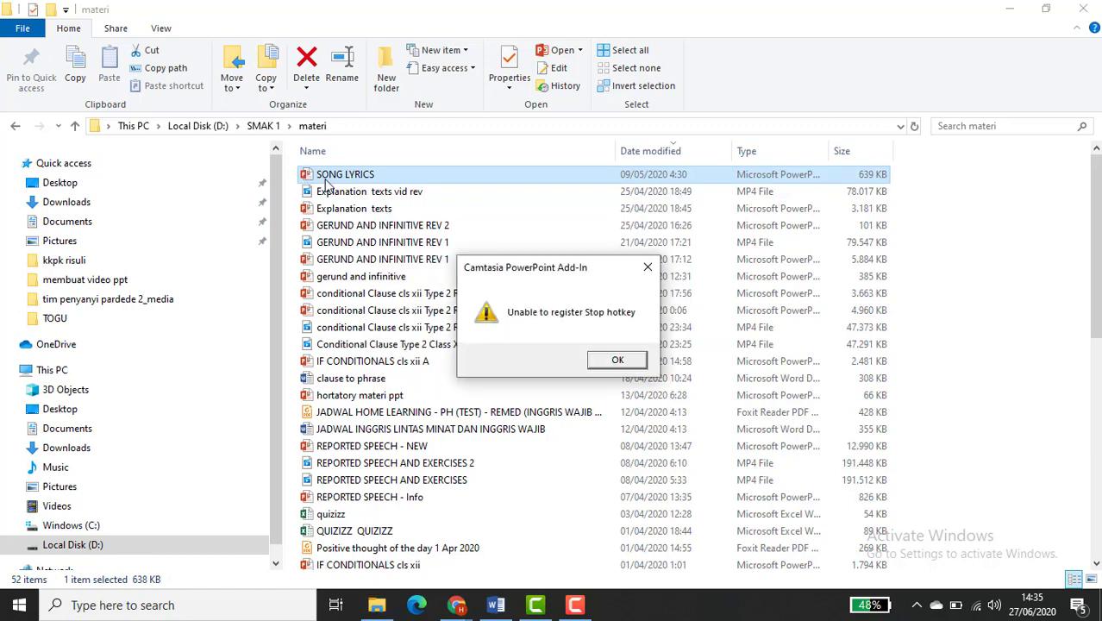
click(618, 360)
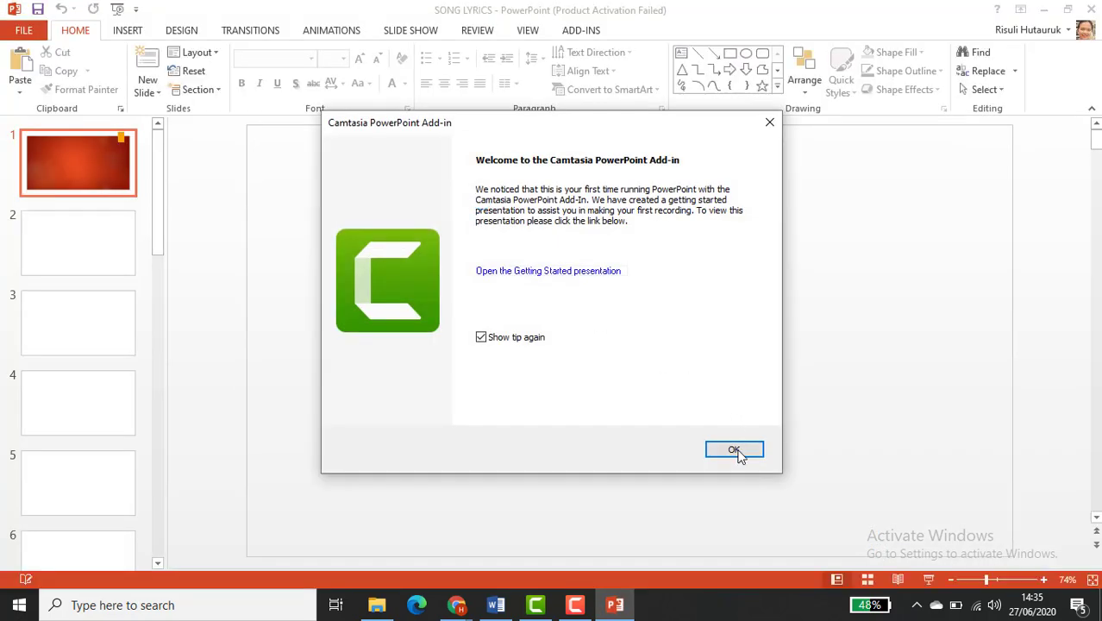
click(736, 450)
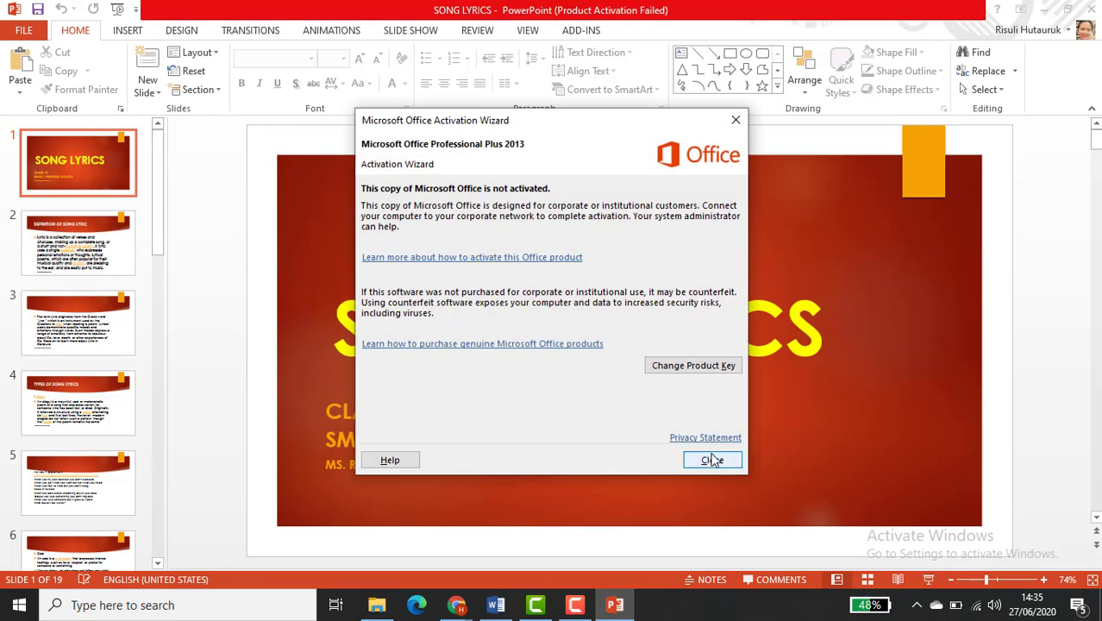
click(712, 460)
- Minimize the SONG LYRICS presentation window and bring it back into view
scroll(111, 282, down, 5)
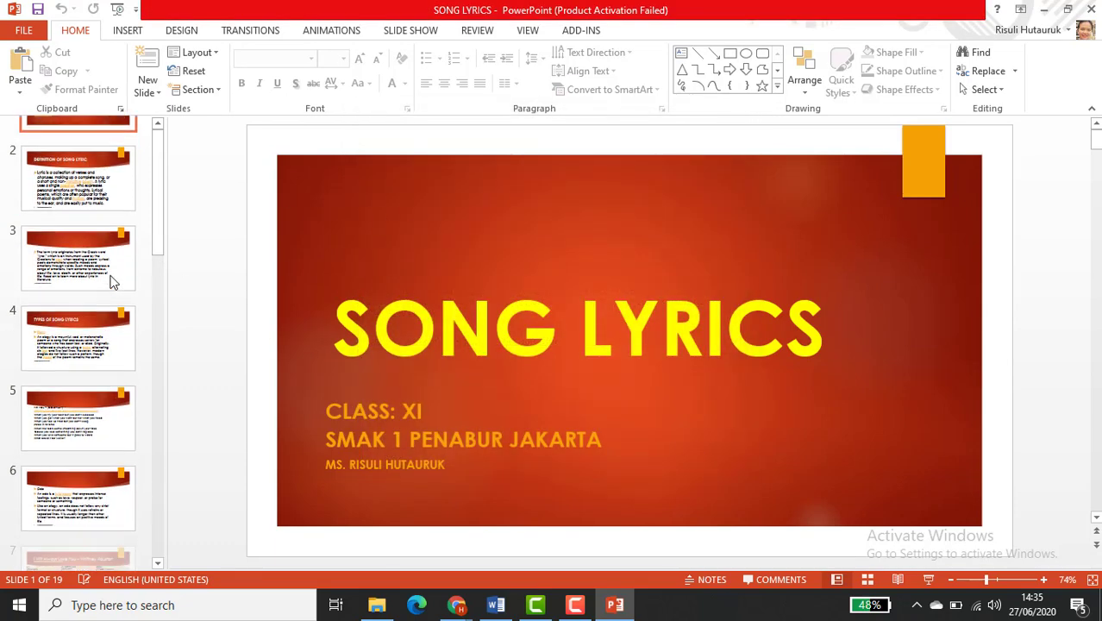
scroll(111, 282, up, 1)
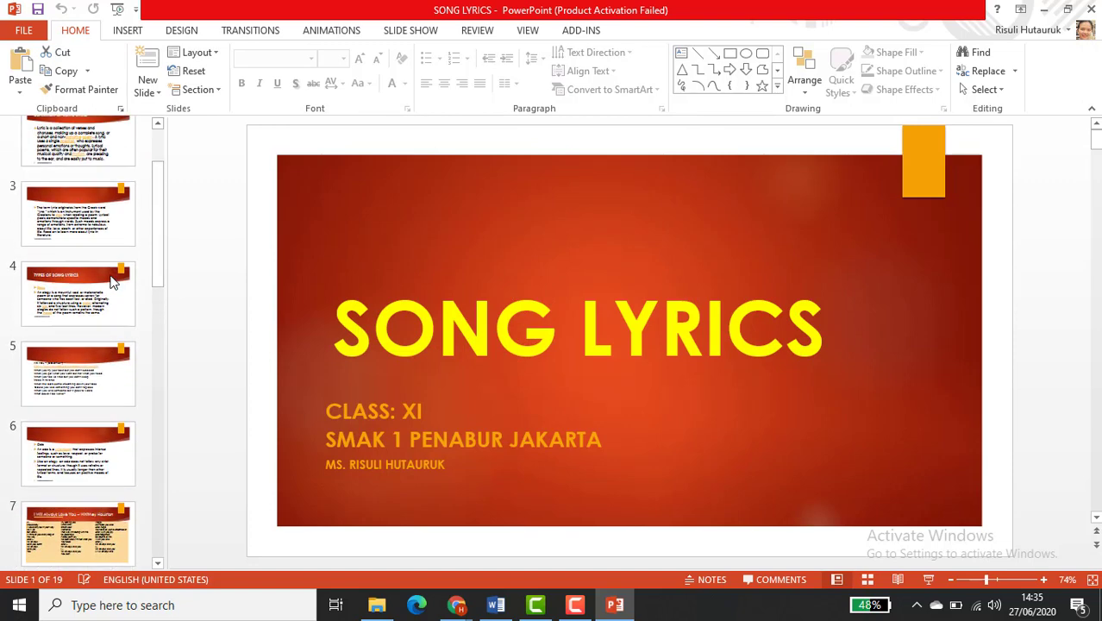
click(543, 254)
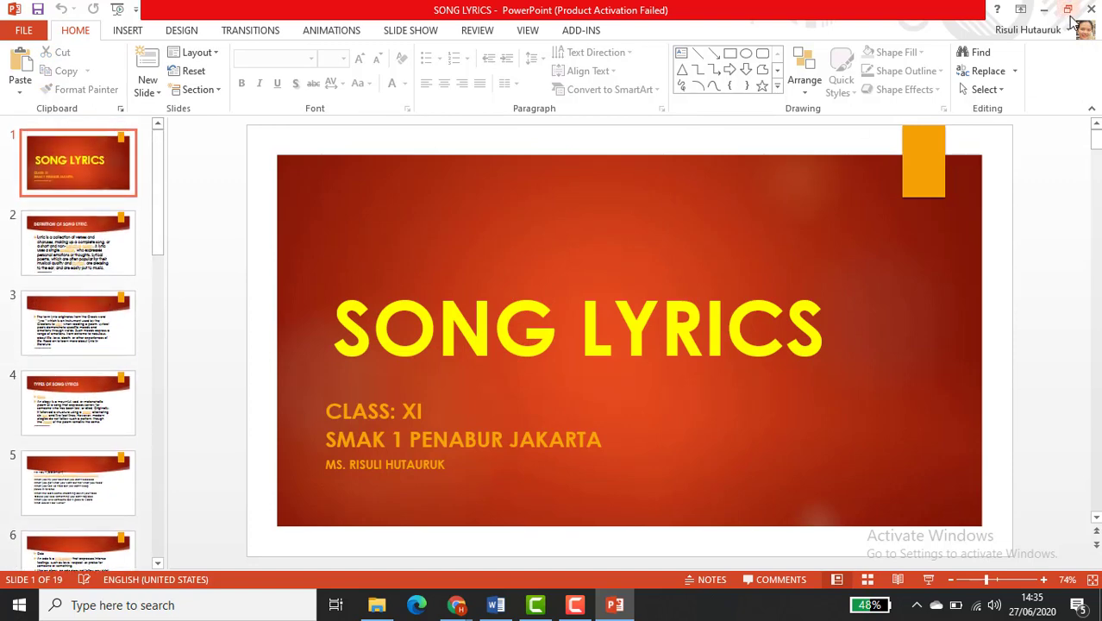
click(1044, 9)
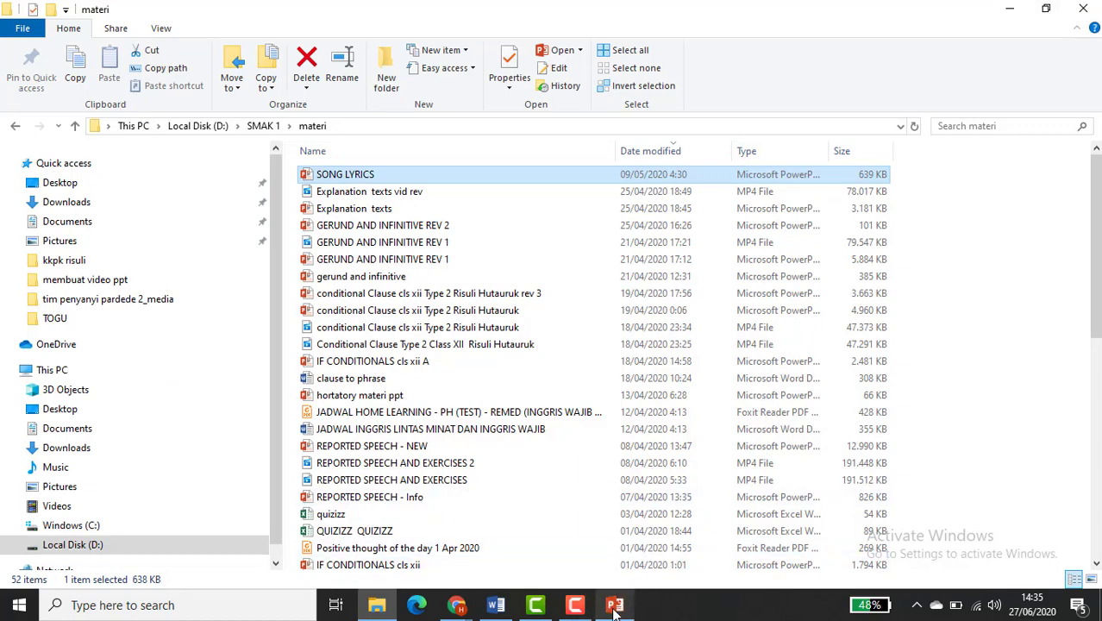
mouse_move(615, 602)
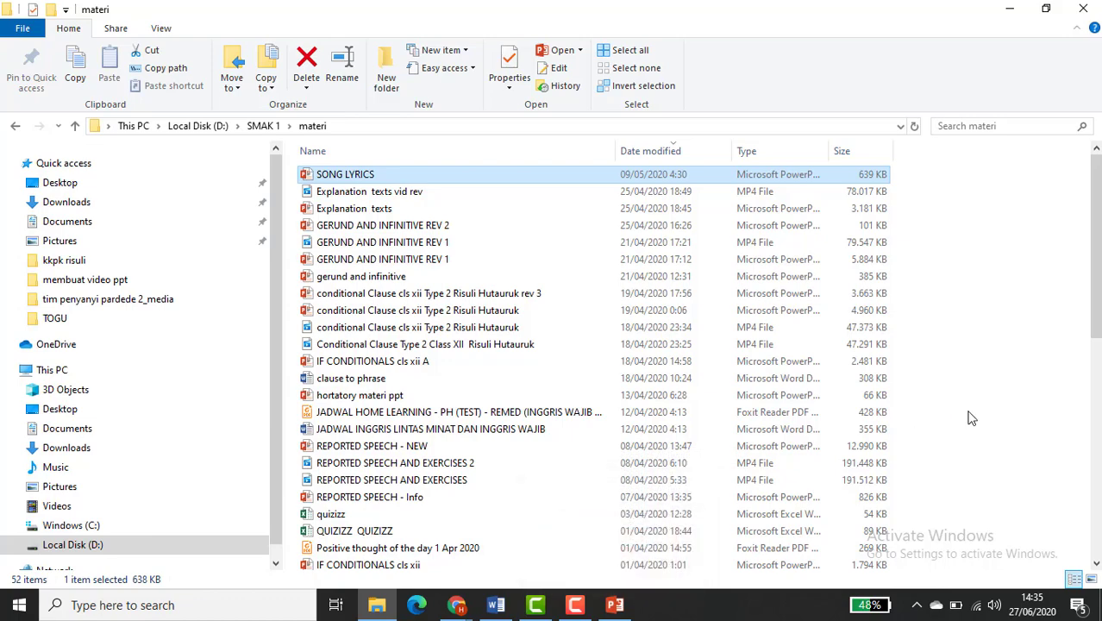
click(617, 604)
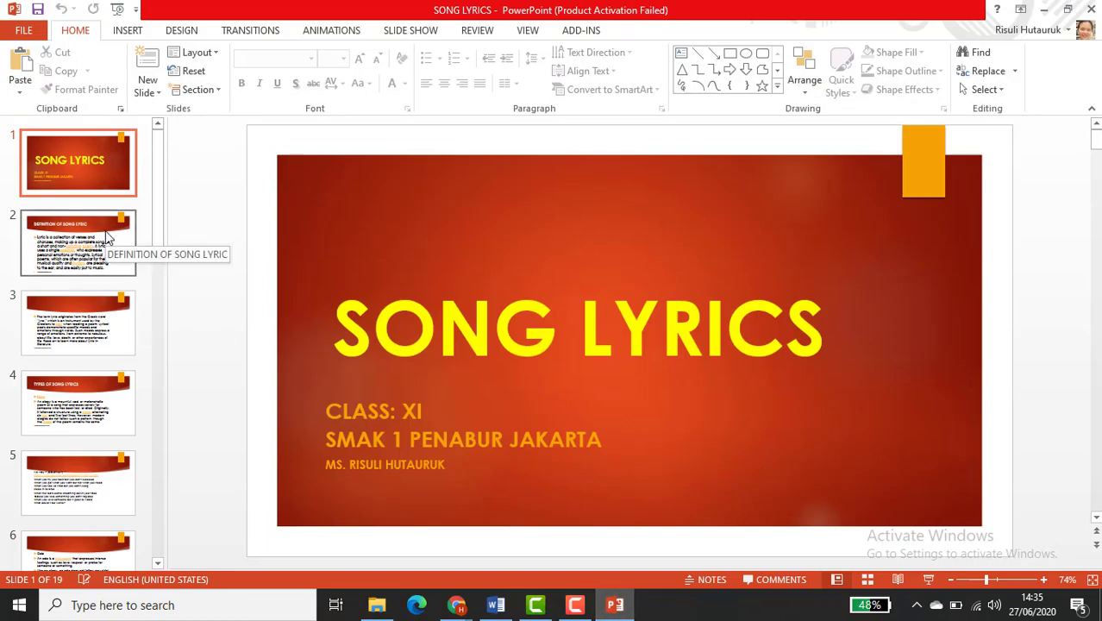
- Look through slides 2 to 13 of the presentation one by one and return to the start of the slide thumbnails
click(106, 238)
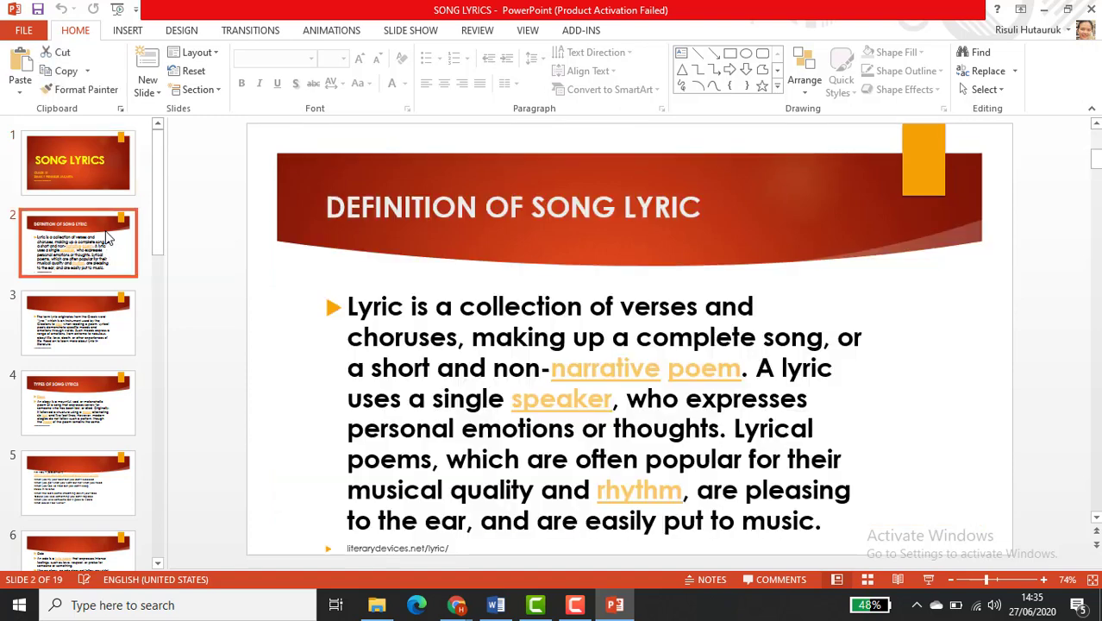
click(100, 297)
click(93, 396)
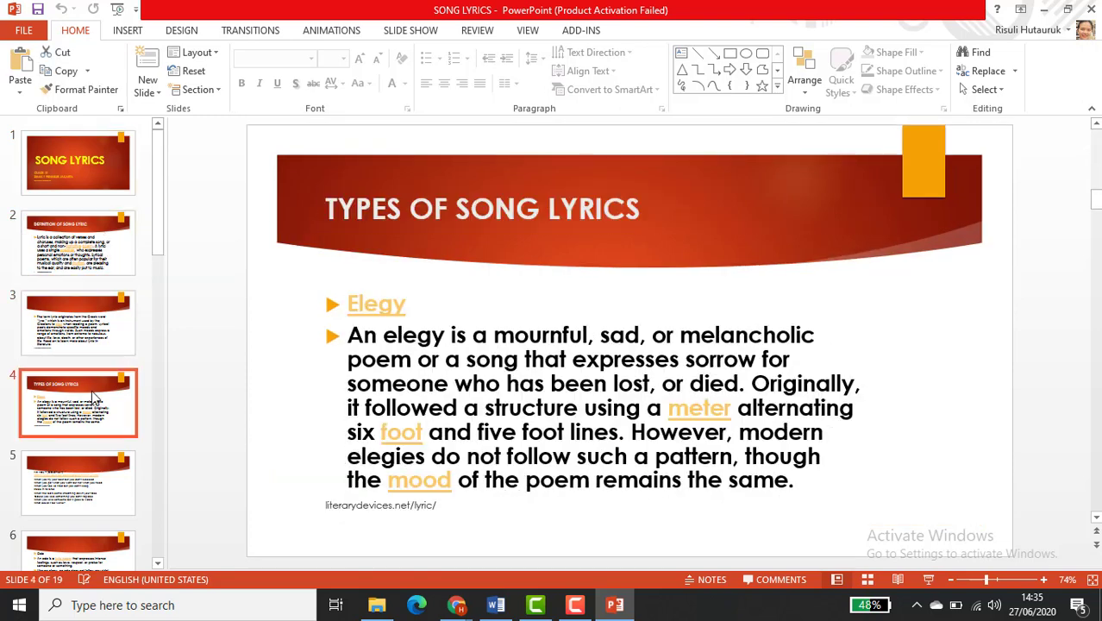
click(94, 474)
scroll(90, 483, down, 1)
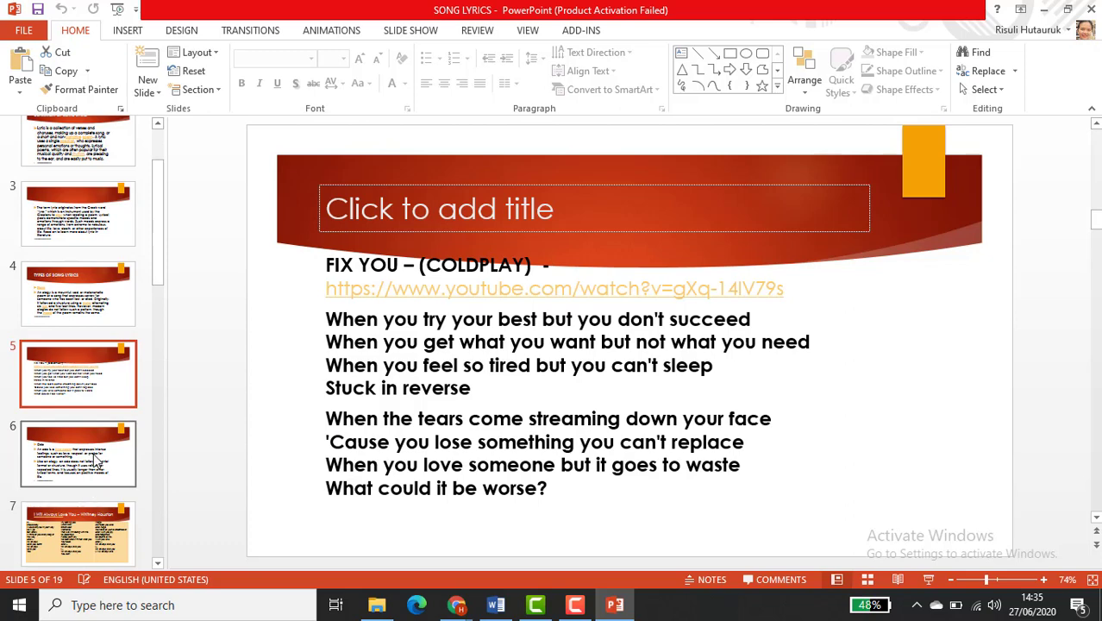
click(96, 461)
scroll(93, 452, down, 1)
click(93, 452)
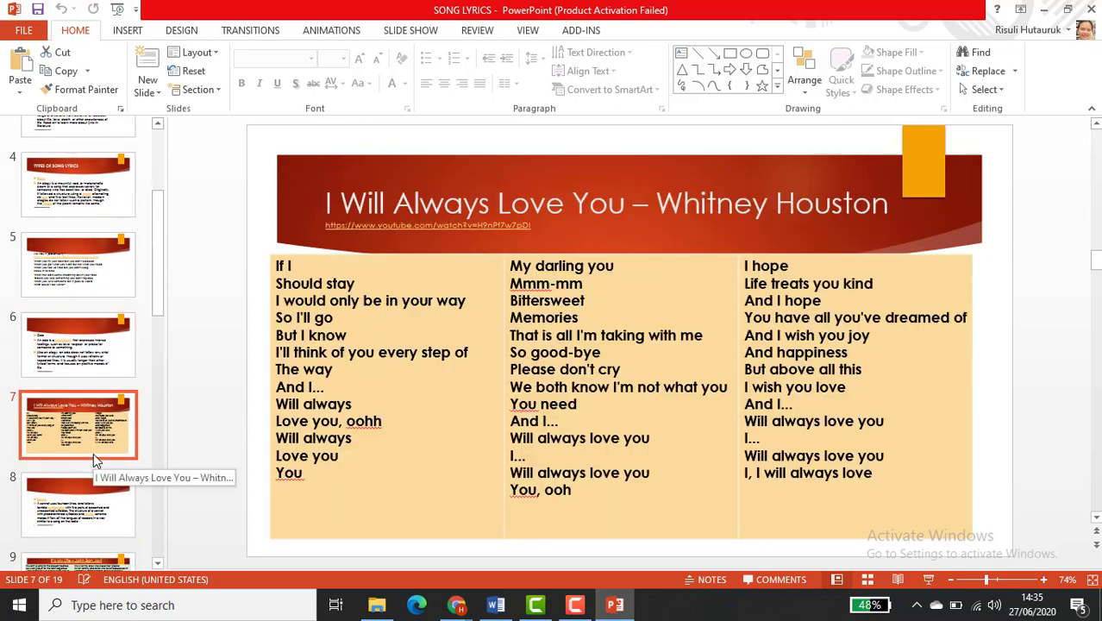
click(93, 478)
scroll(93, 478, down, 1)
click(97, 487)
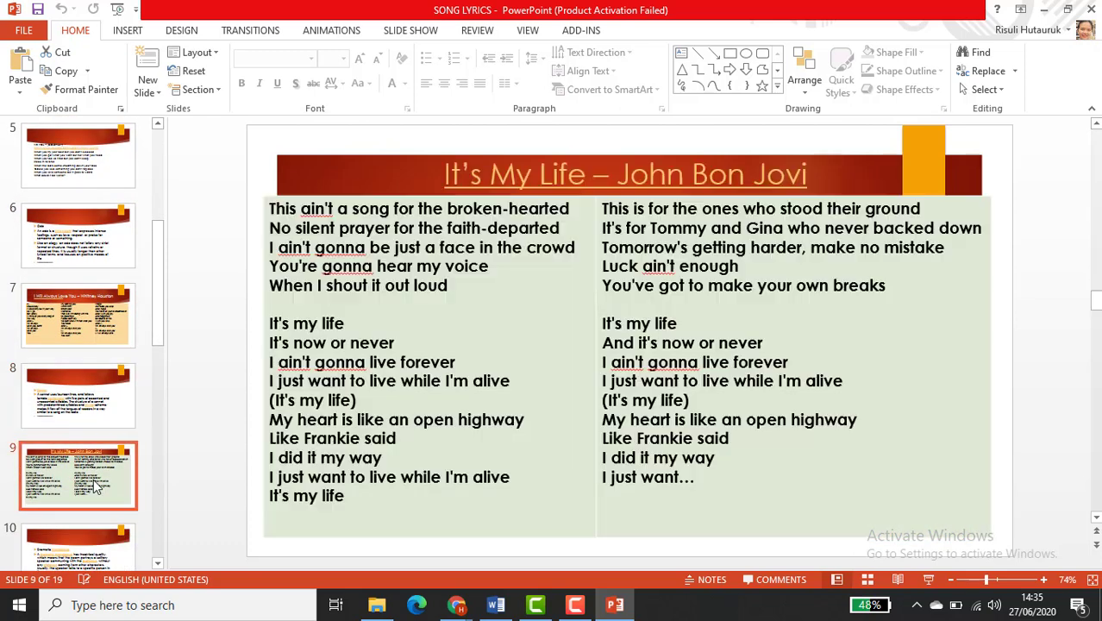
scroll(97, 487, down, 1)
click(97, 487)
scroll(96, 487, down, 1)
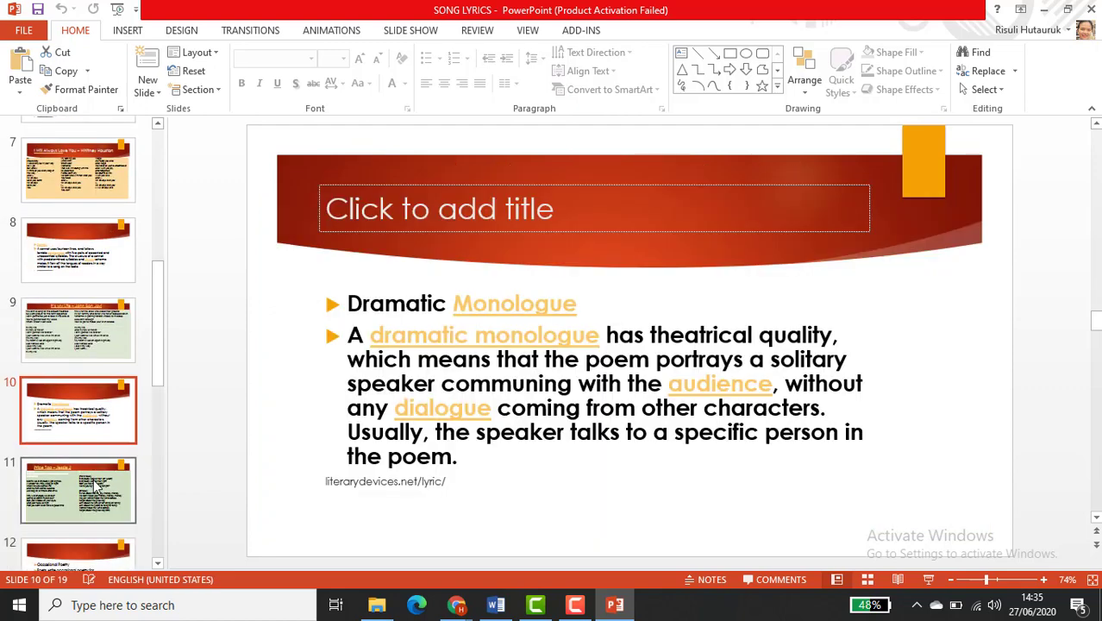
click(96, 486)
scroll(93, 478, down, 1)
click(95, 486)
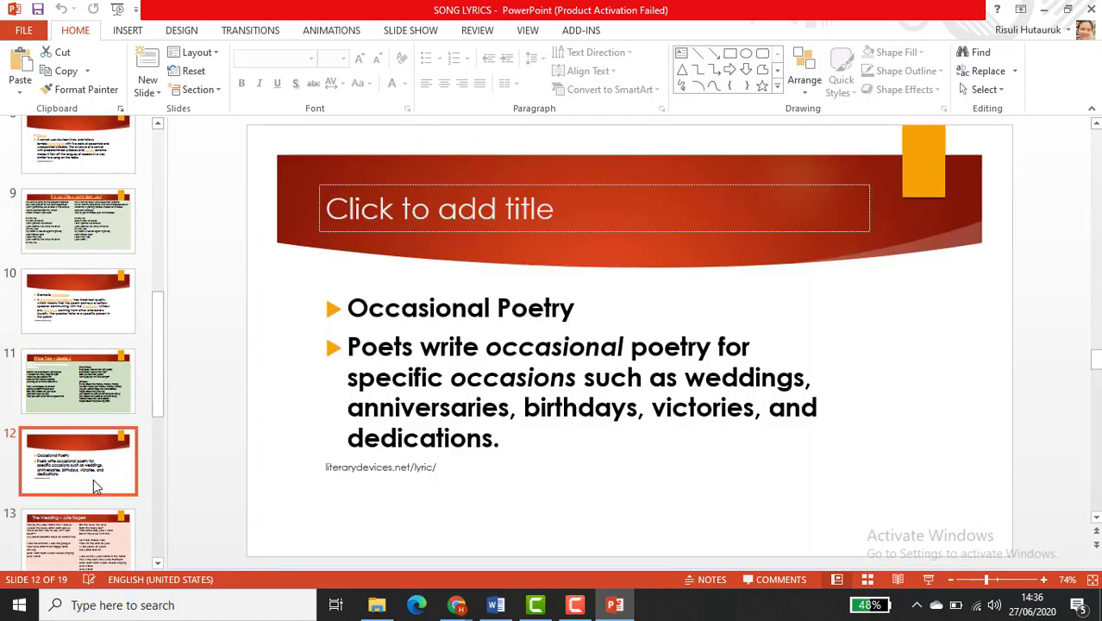
scroll(93, 478, down, 1)
click(95, 484)
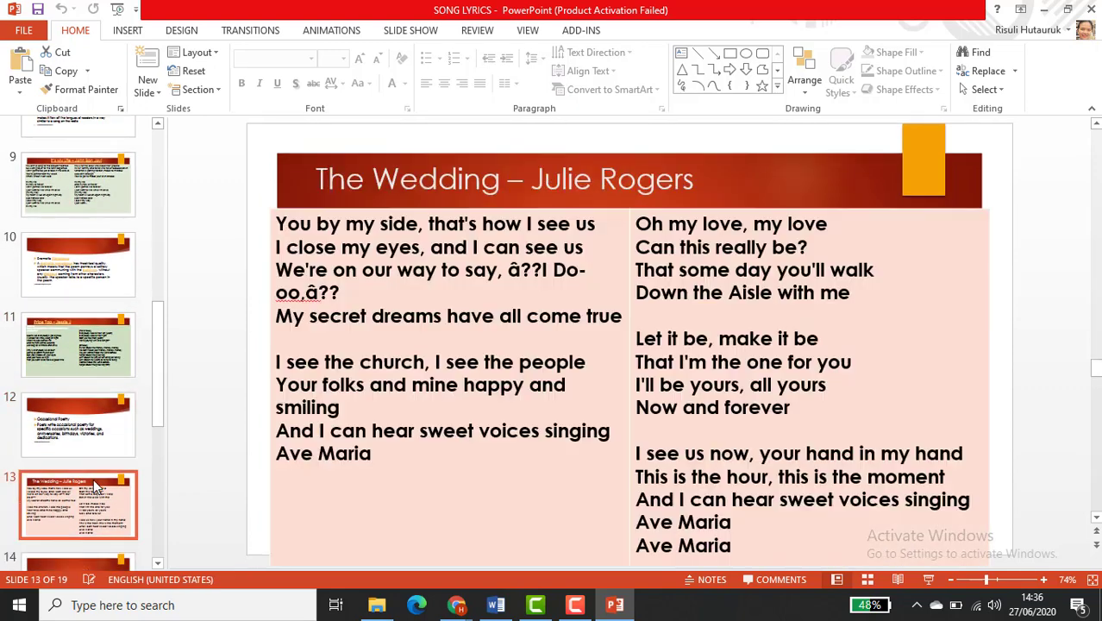
scroll(97, 485, up, 5)
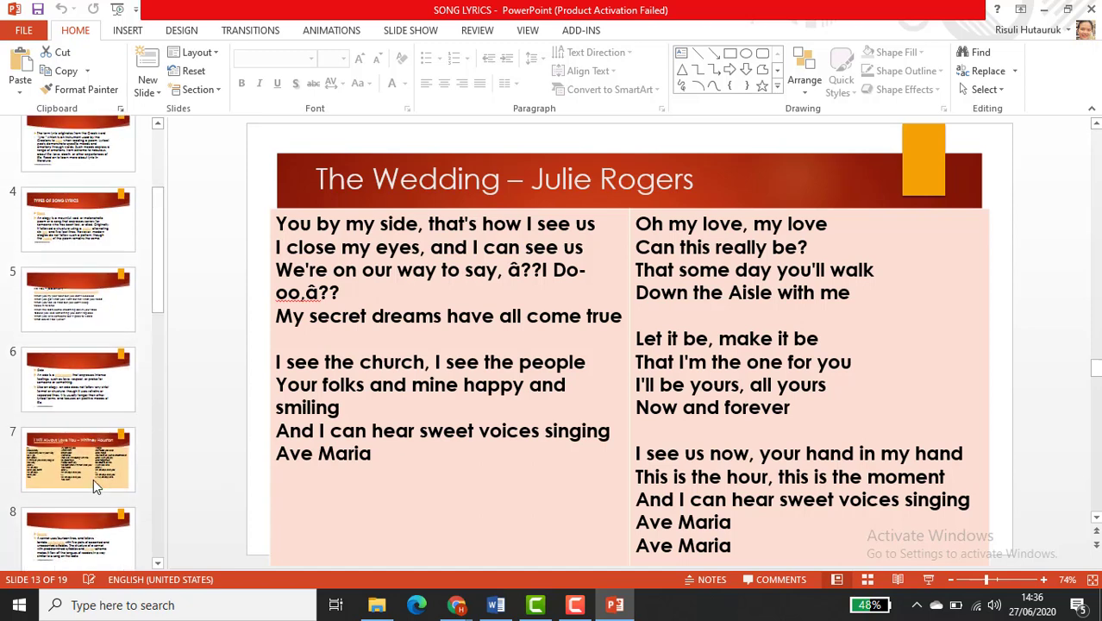
scroll(93, 478, up, 3)
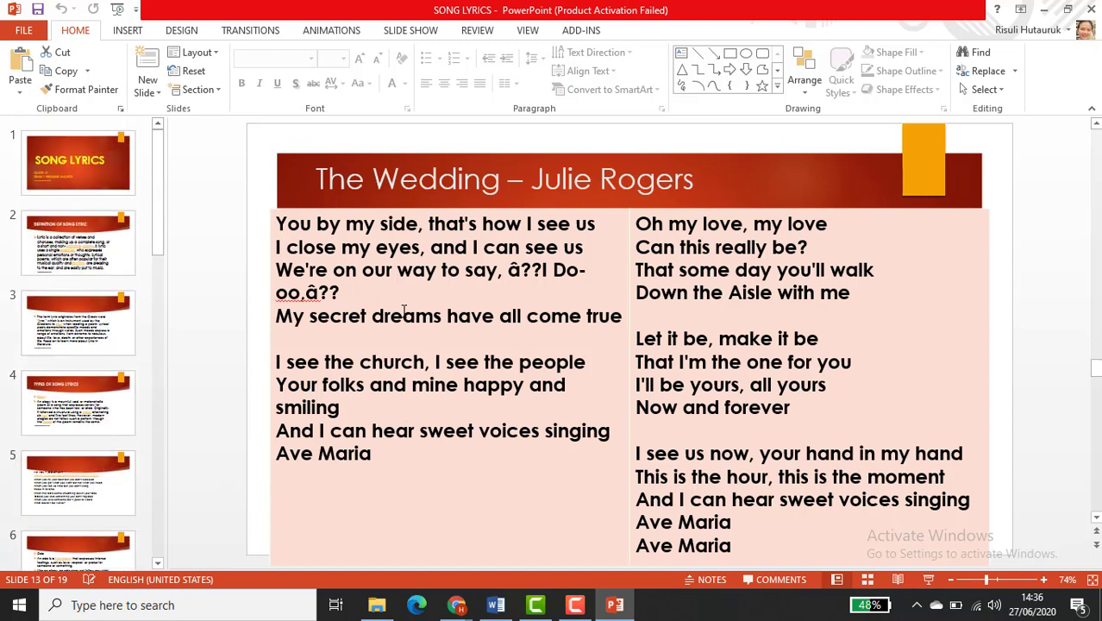
- Minimize the presentation and the File Explorer window, and start a new recording from Camtasia 9
click(1046, 11)
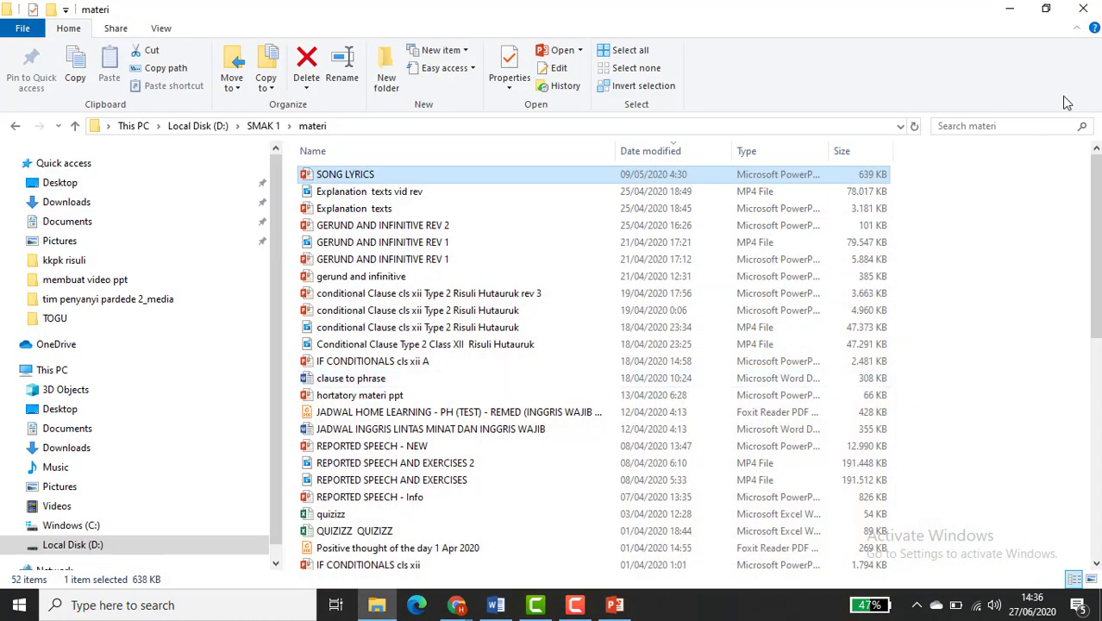
click(1009, 10)
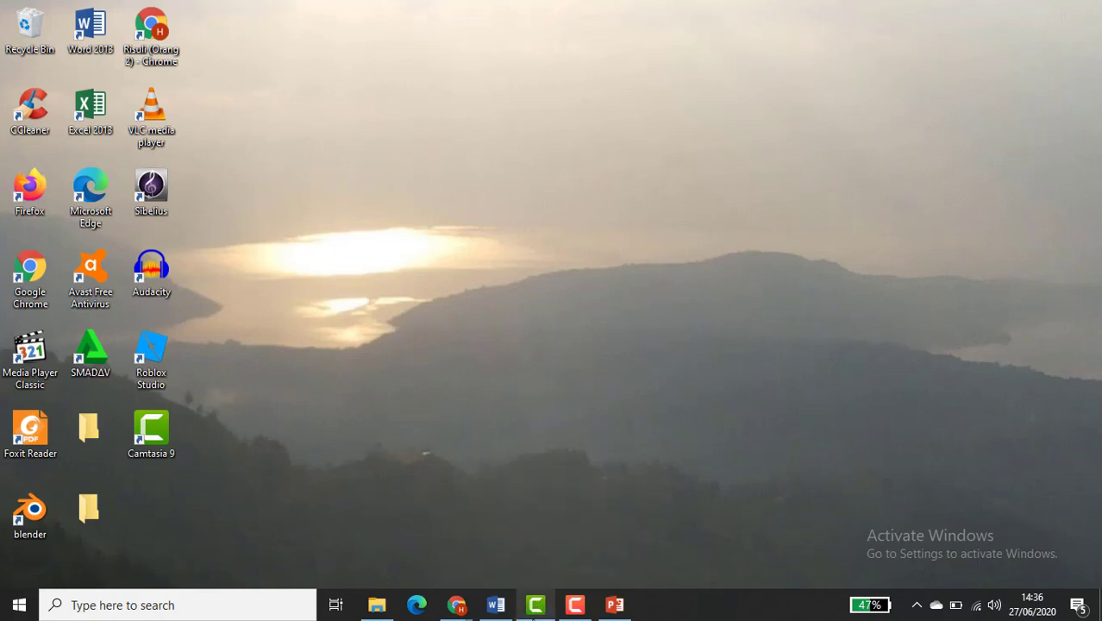
mouse_move(535, 609)
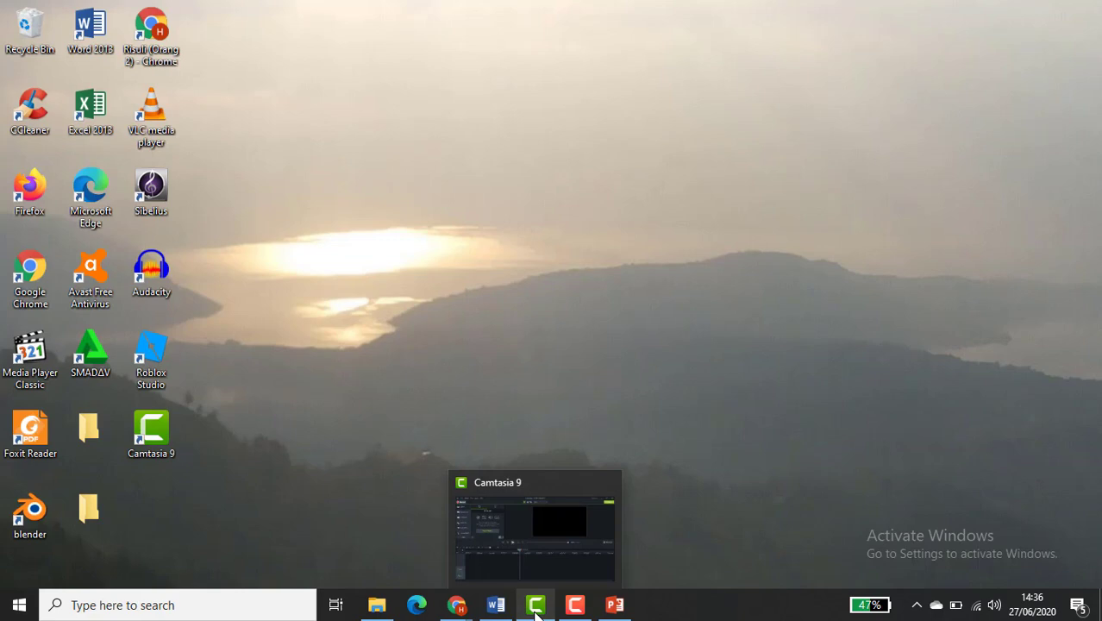
click(536, 608)
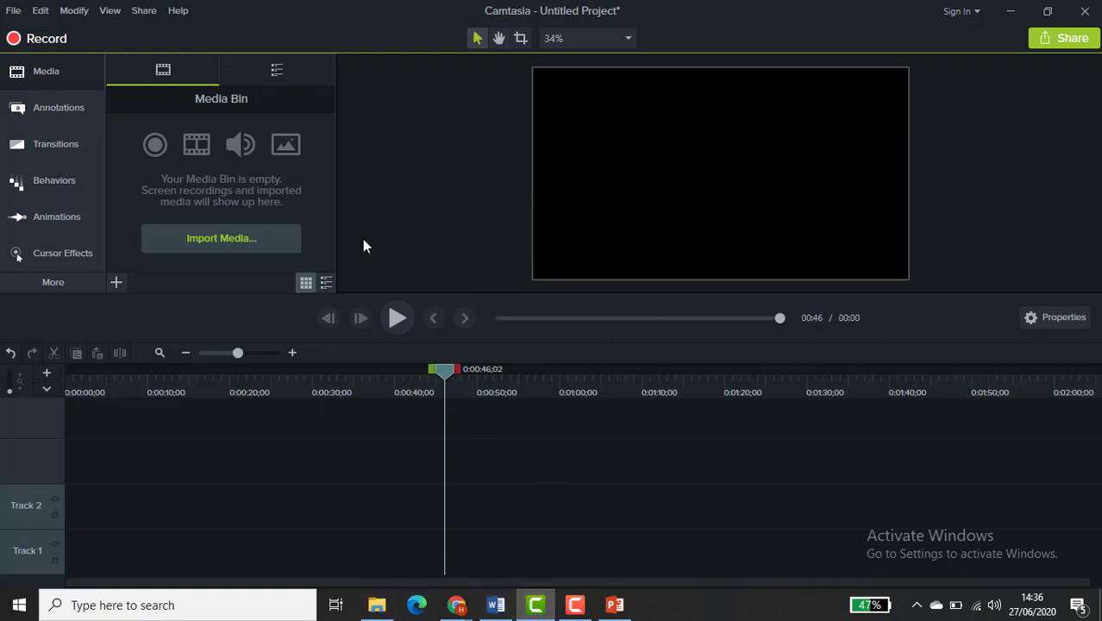
click(43, 38)
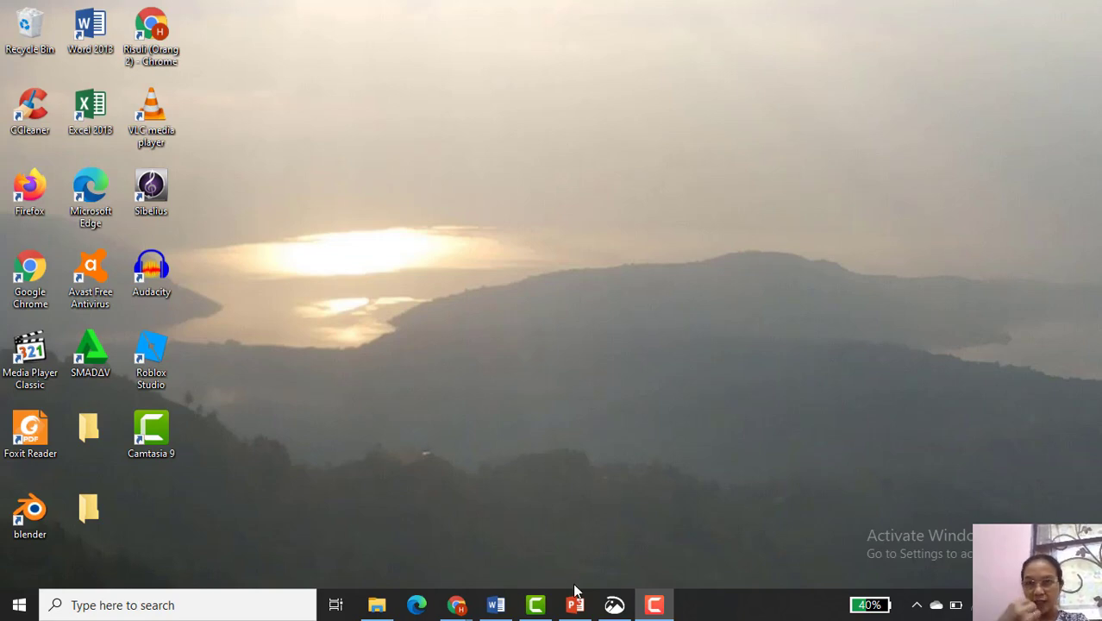
- Bring back the SONG LYRICS presentation, go to slide 1 and start the slide show from the beginning
mouse_move(575, 600)
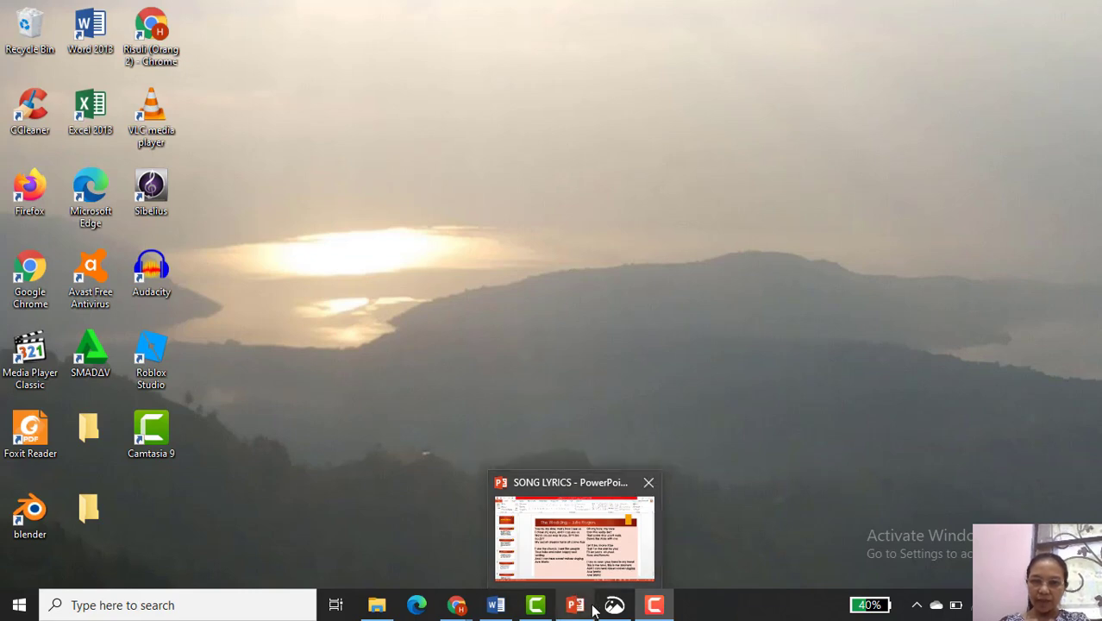
click(575, 604)
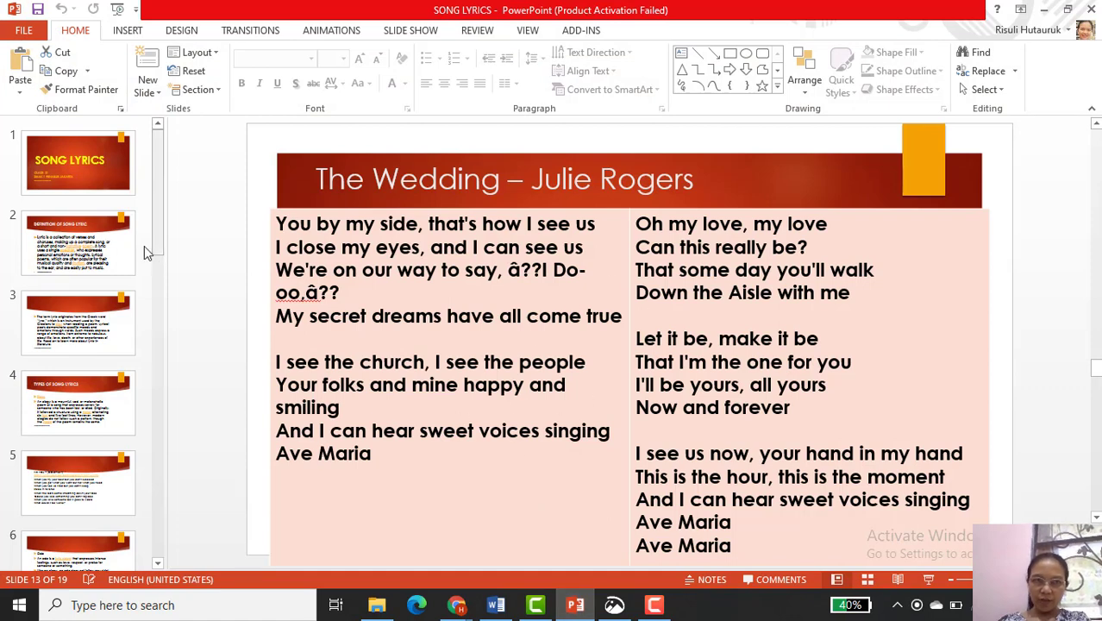
click(99, 181)
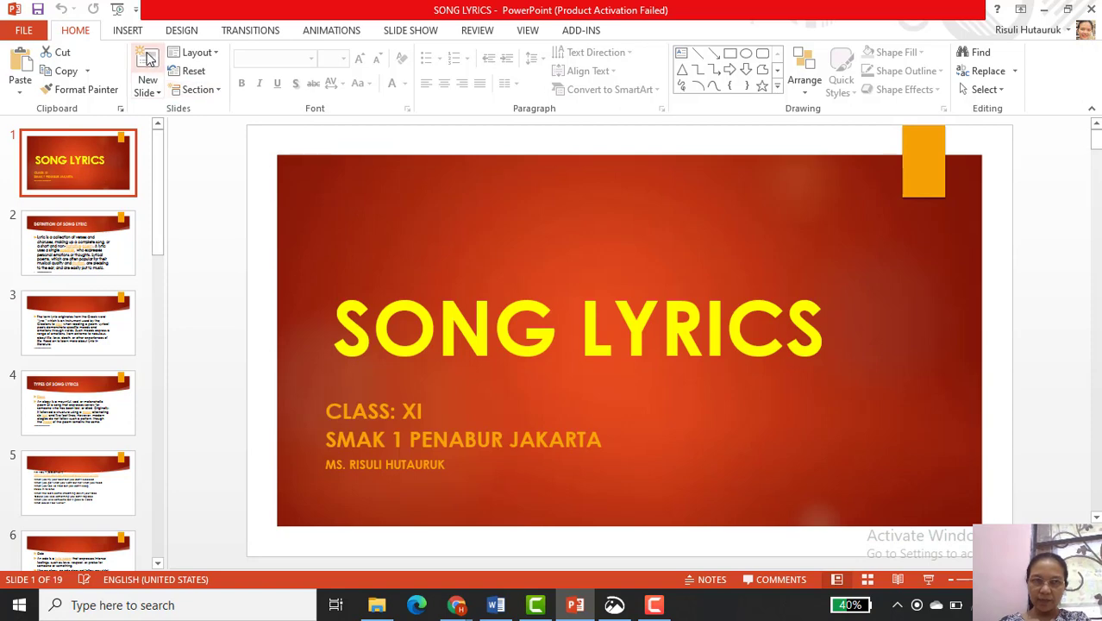
click(394, 37)
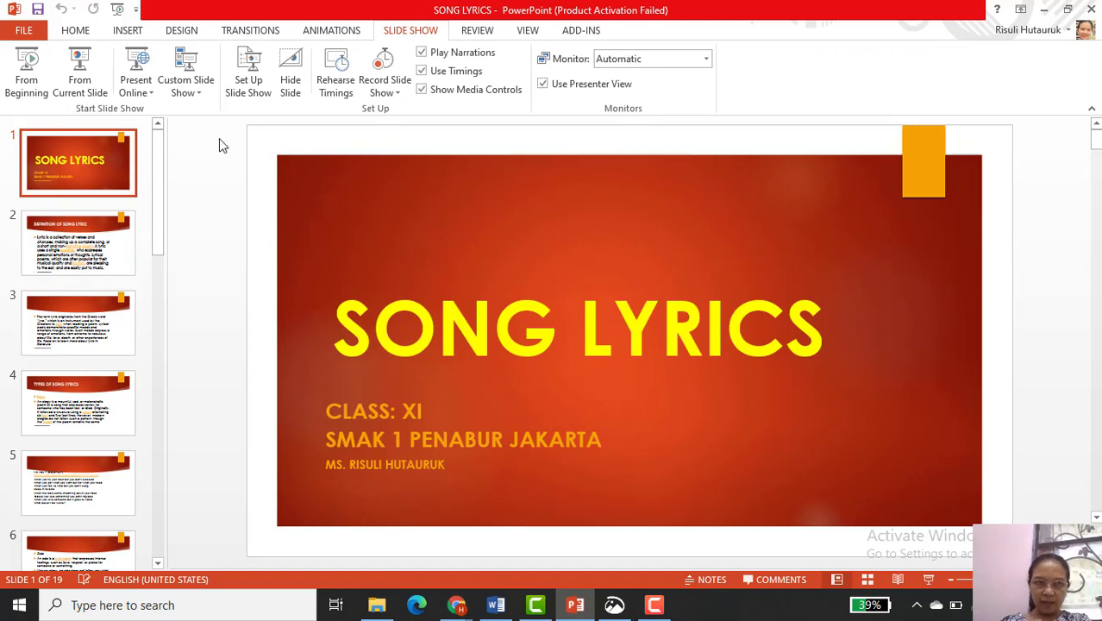
click(27, 79)
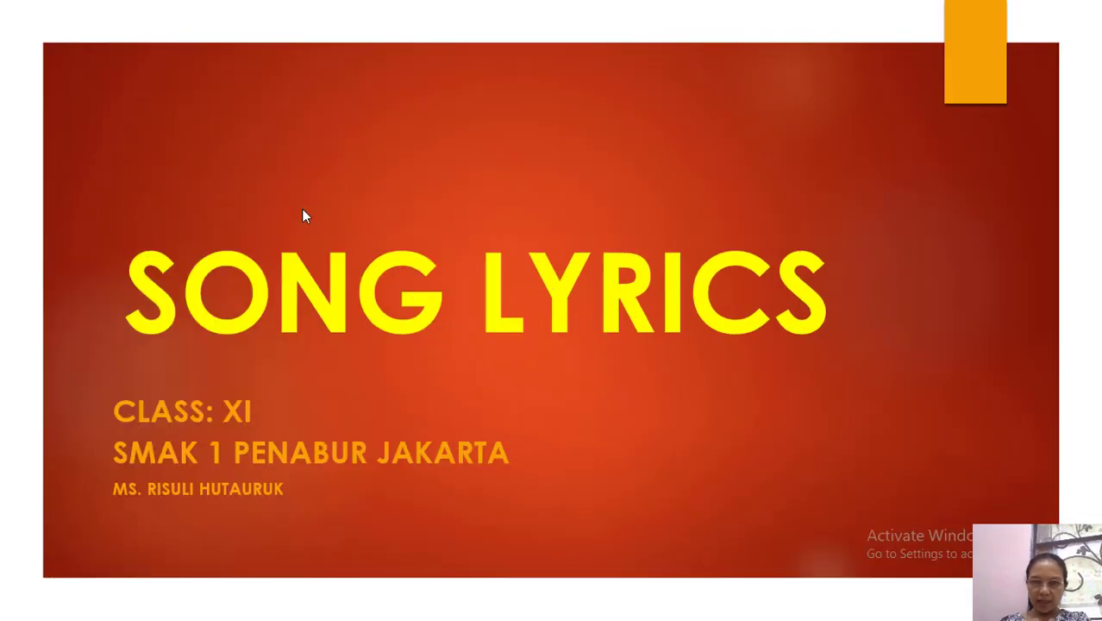
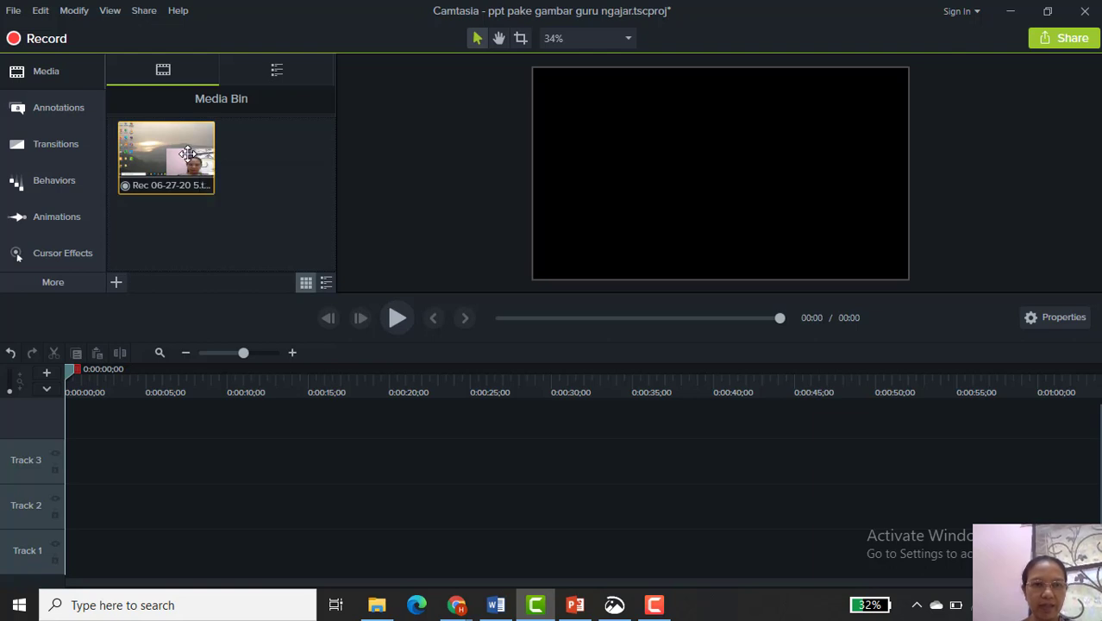
- Add the Rec 06-27-20 5 recording to Tracks 1 and 2 at the start of the timeline and preview its first minute
drag(187, 153, 83, 542)
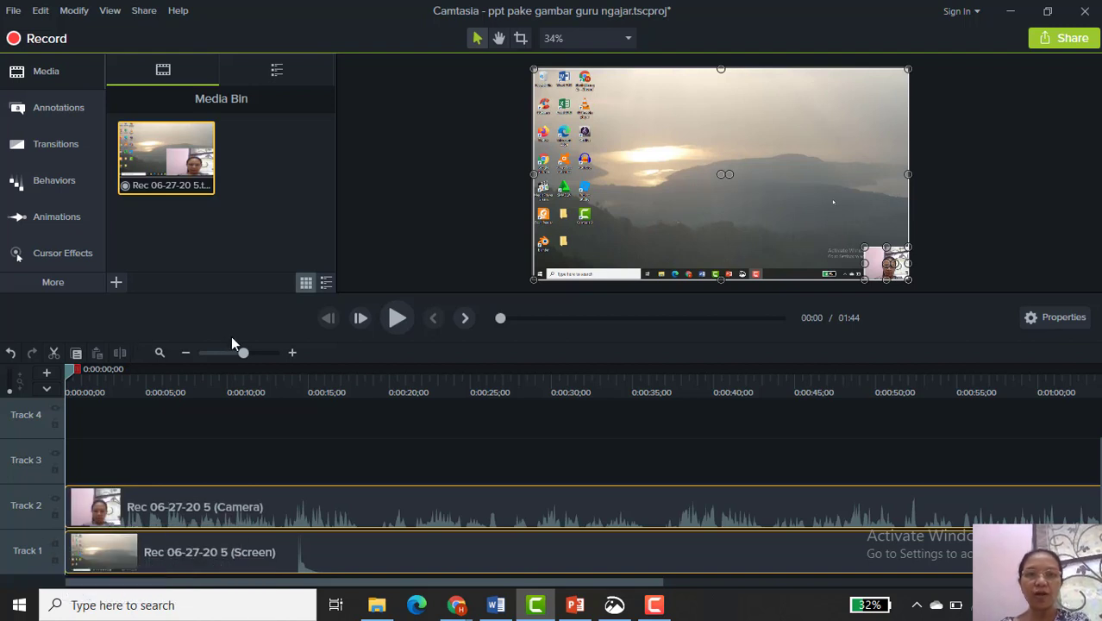
click(398, 318)
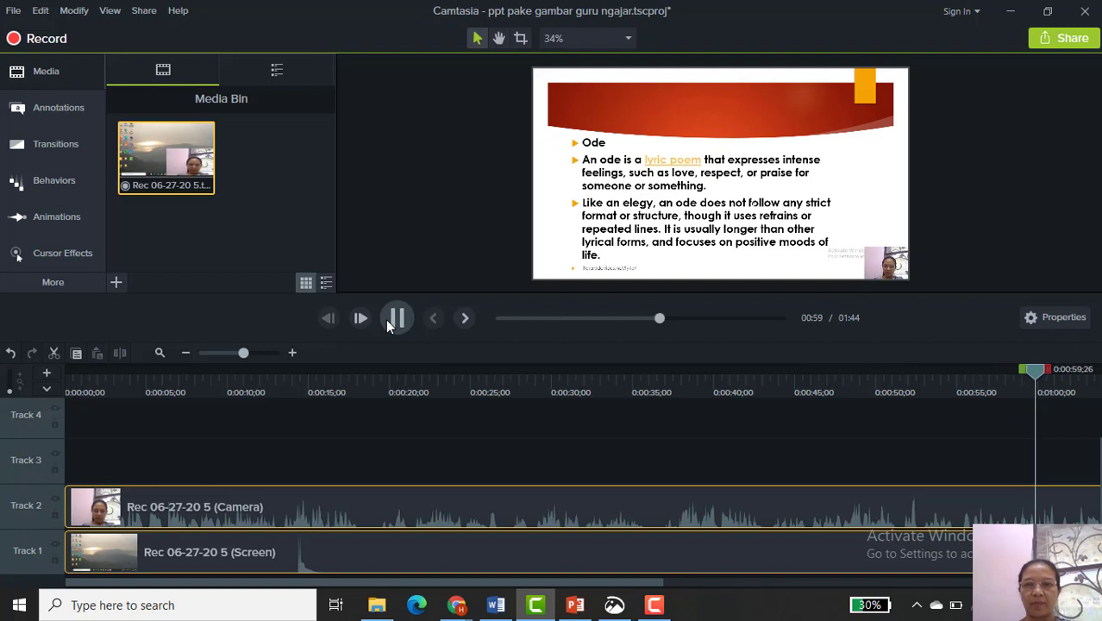
click(387, 319)
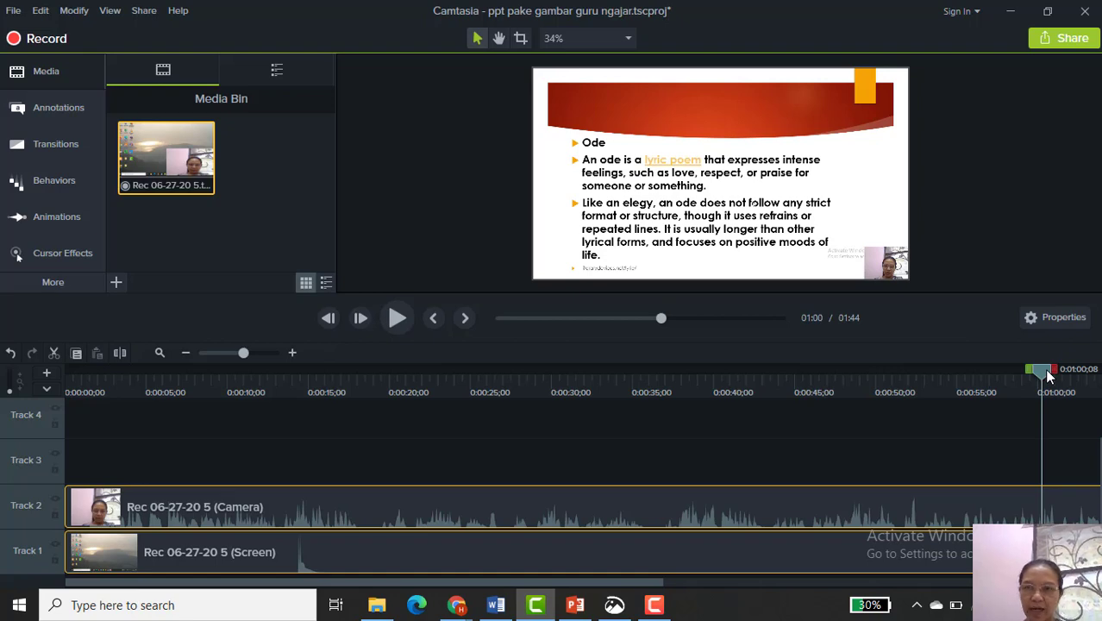
- Move the playhead back to about 18 seconds and preview the part where the presentation opens
drag(1046, 371, 625, 436)
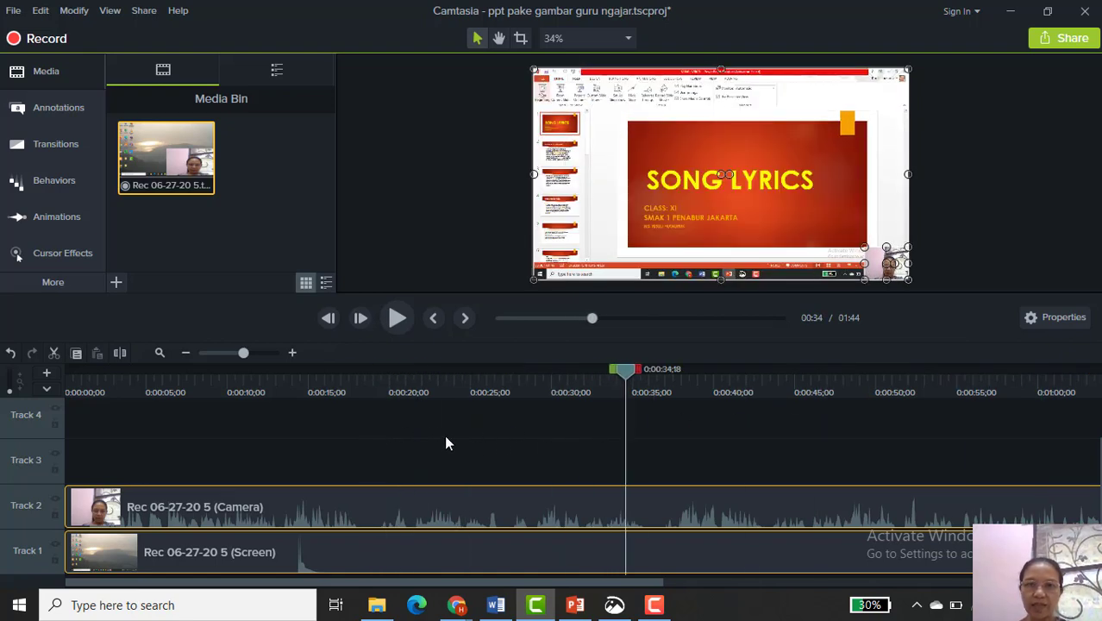
drag(445, 443, 364, 398)
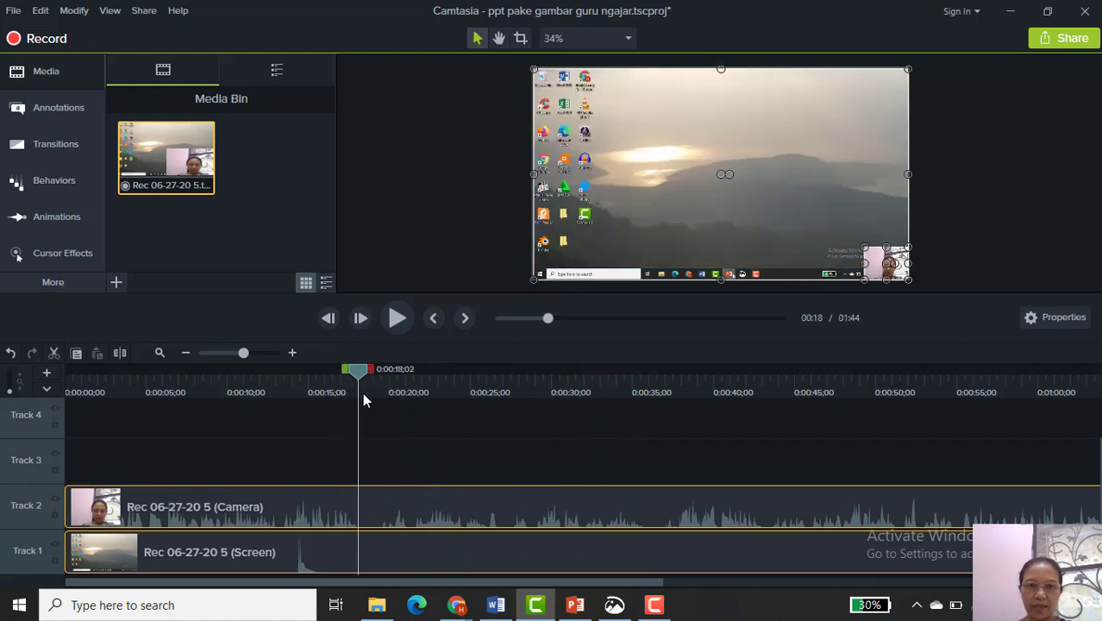
click(397, 320)
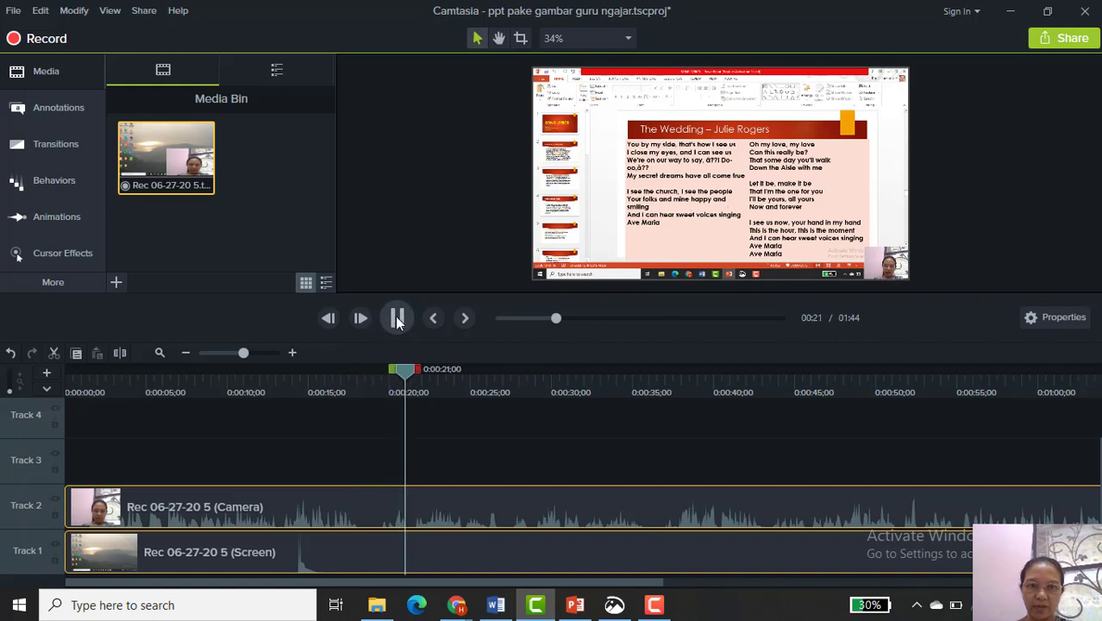
click(398, 326)
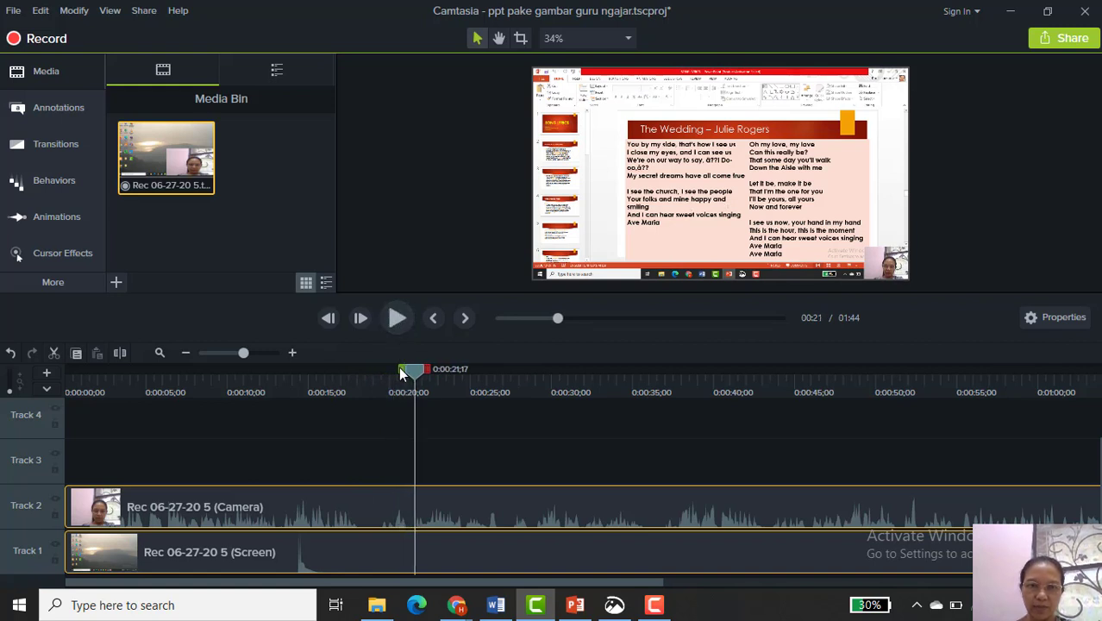
- Mark the passage from about 18 to 21 seconds and replay it to locate where the opening should be cut
drag(399, 369, 375, 377)
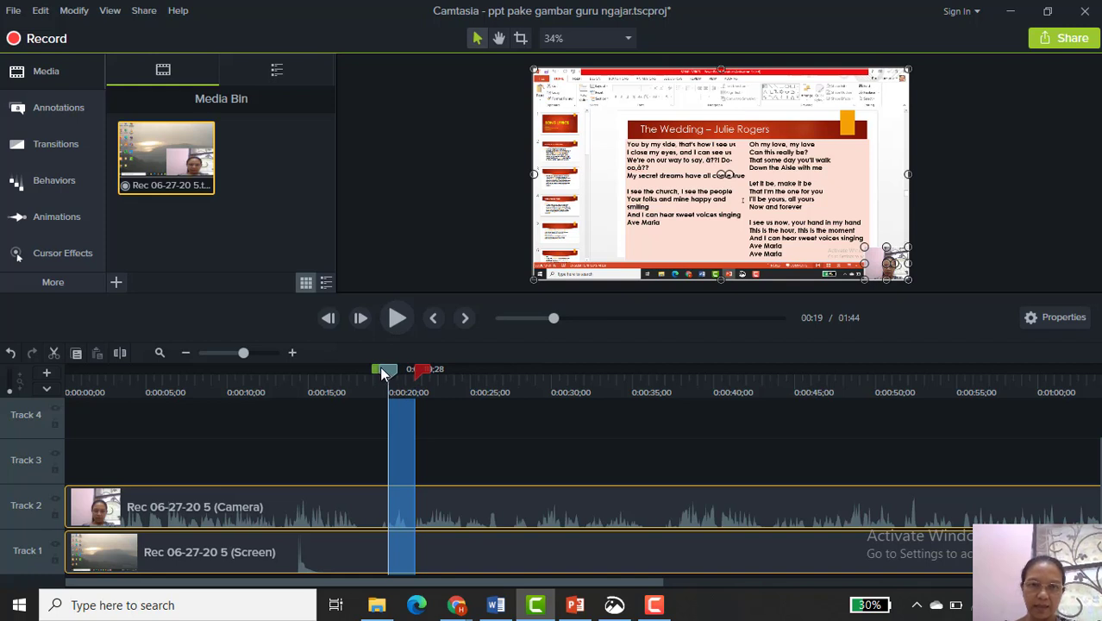
drag(375, 375, 364, 375)
click(392, 318)
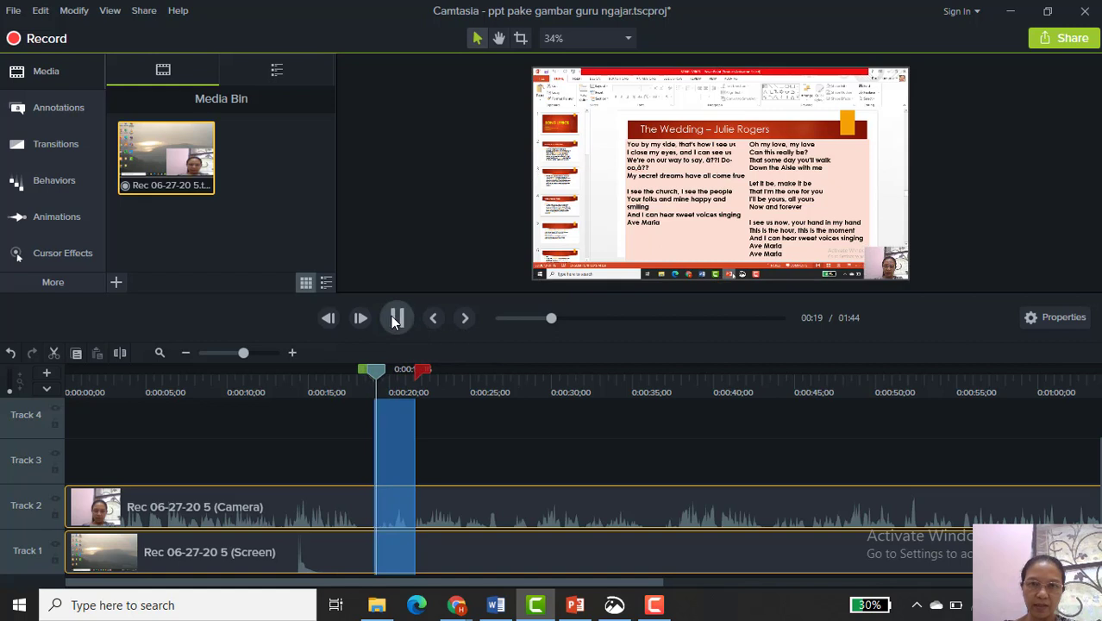
click(392, 318)
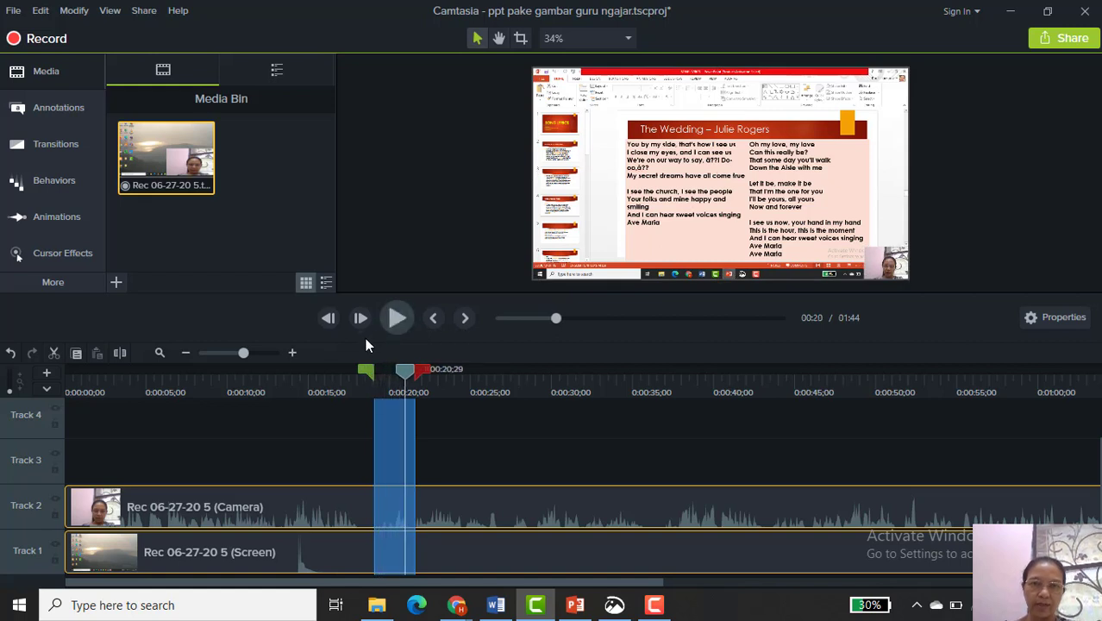
mouse_move(366, 370)
mouse_down()
mouse_move(342, 382)
mouse_move(352, 380)
mouse_up()
click(397, 318)
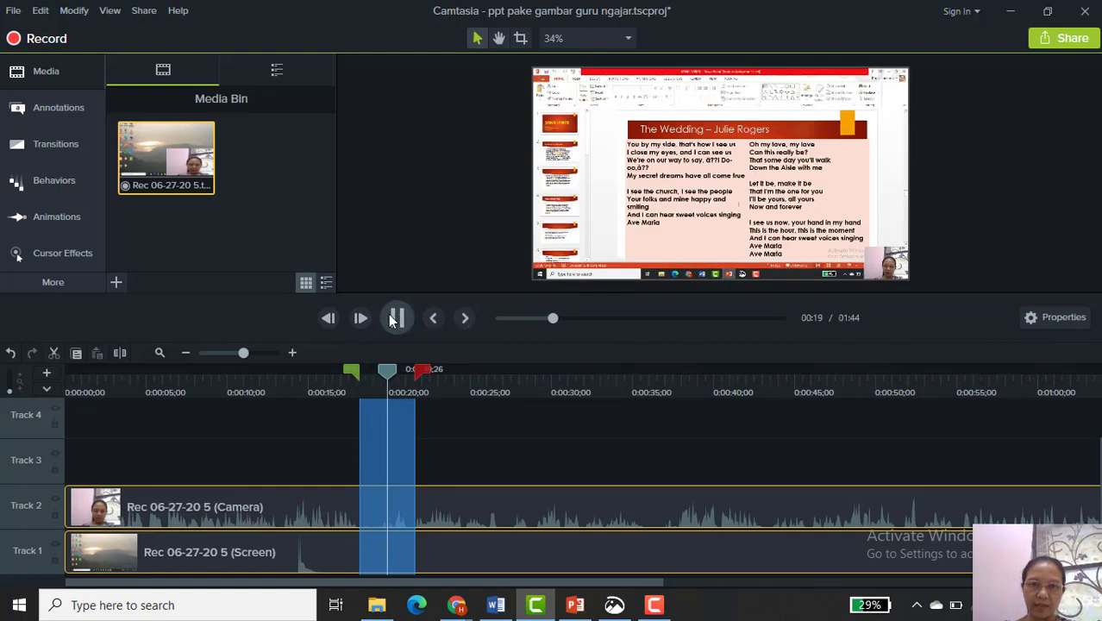
click(390, 317)
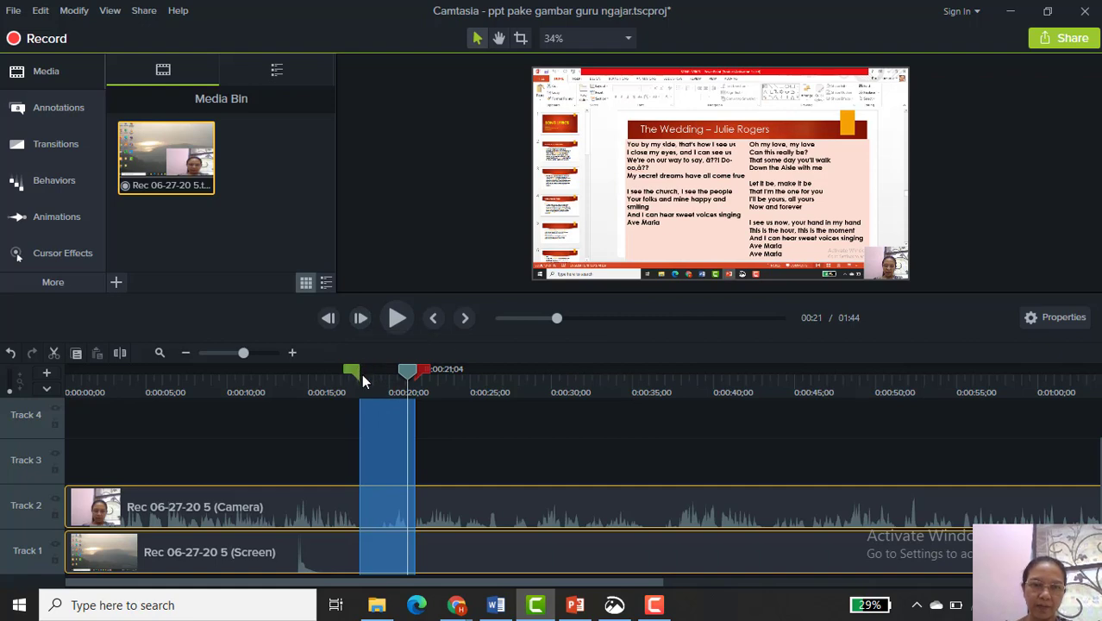
- Select both tracks from the start to about 18 seconds and cut that opening section from the timeline
drag(352, 367, 397, 375)
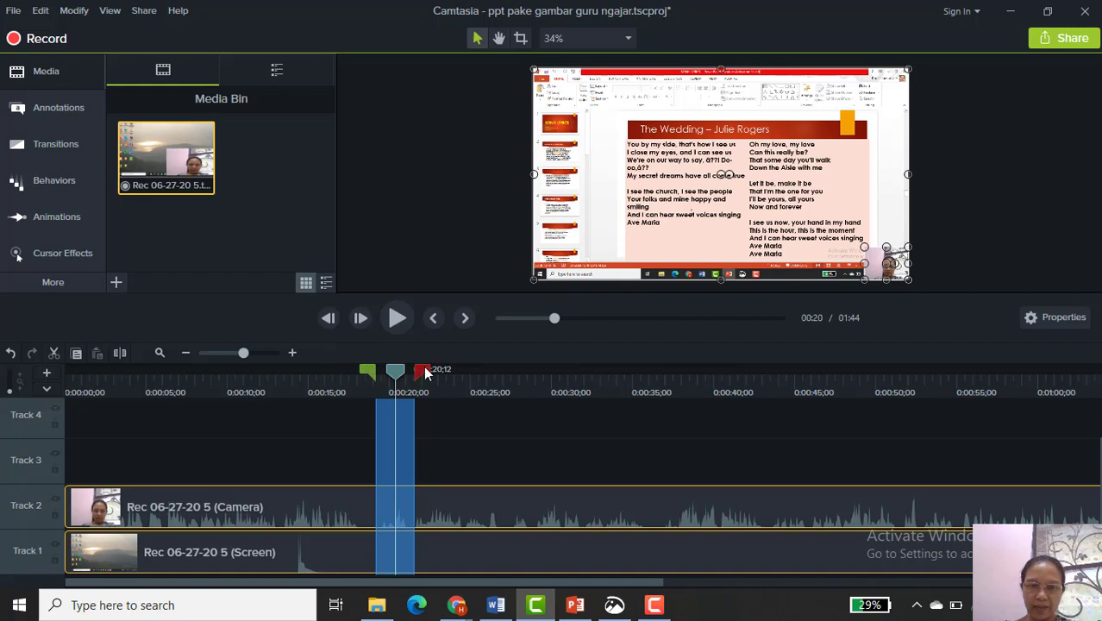
drag(367, 371, 350, 380)
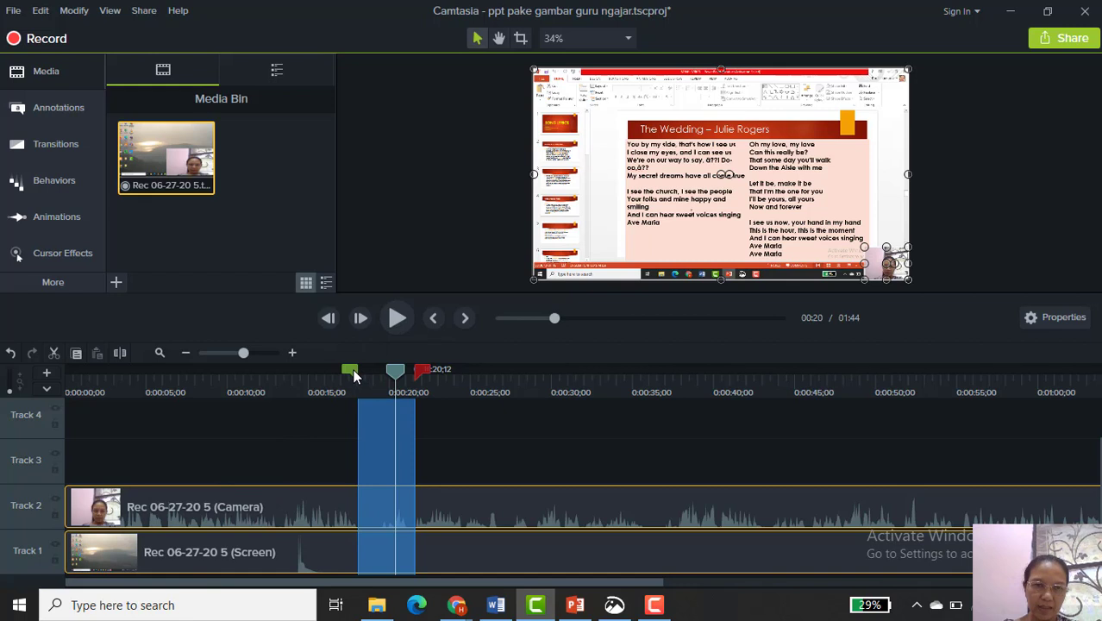
drag(424, 378, 53, 378)
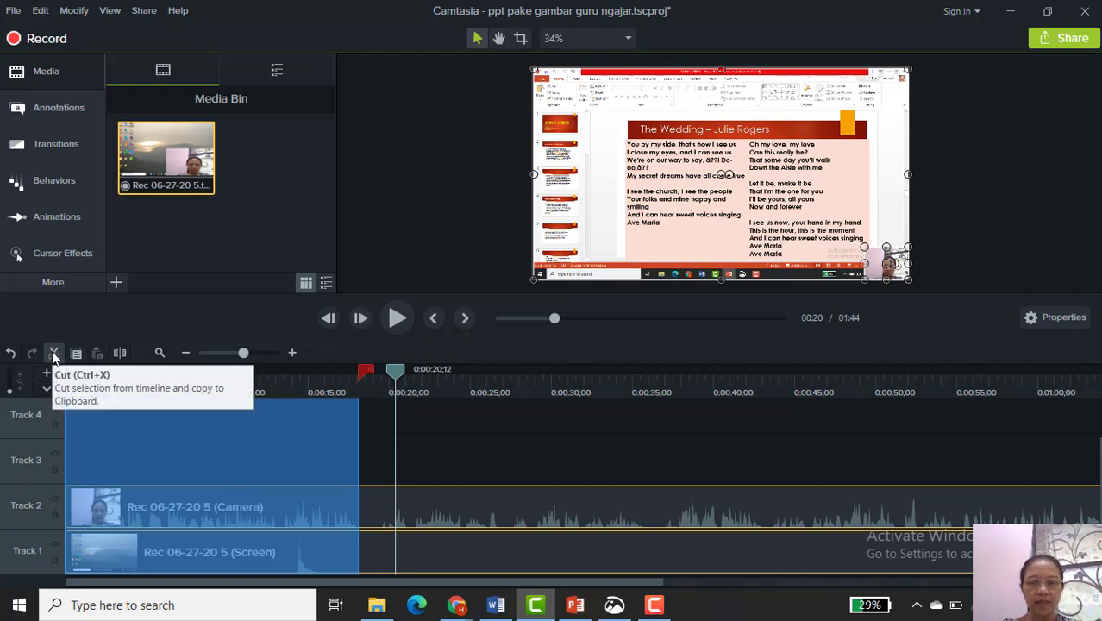
right_click(175, 454)
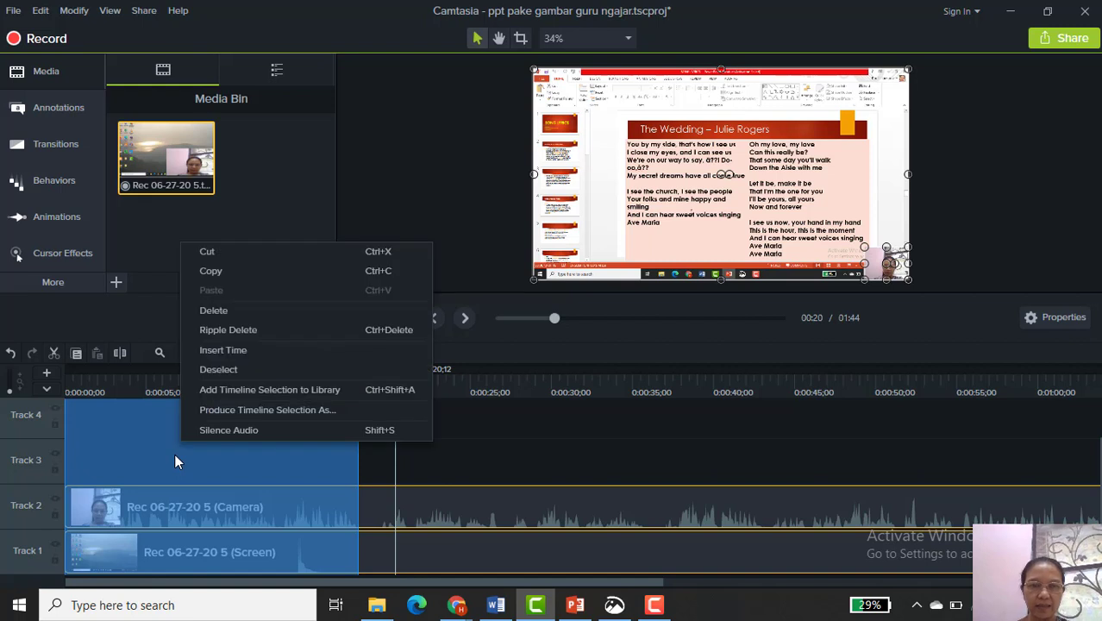
click(216, 252)
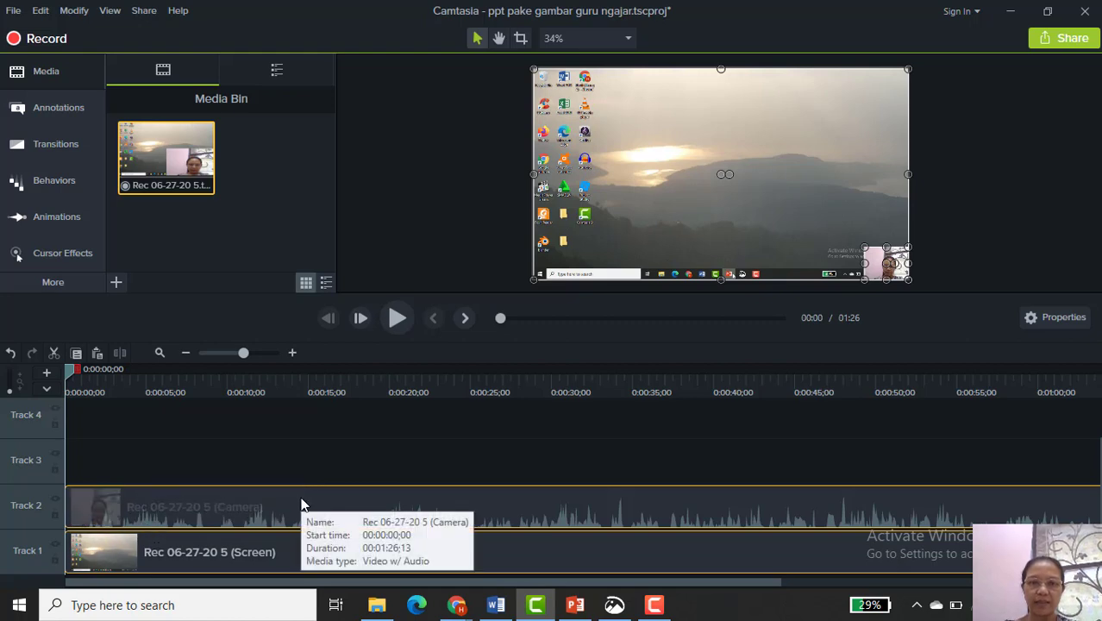
- Play the trimmed recording and place the playhead at 0:00:17;23, just before the full-screen slide show starts
click(396, 318)
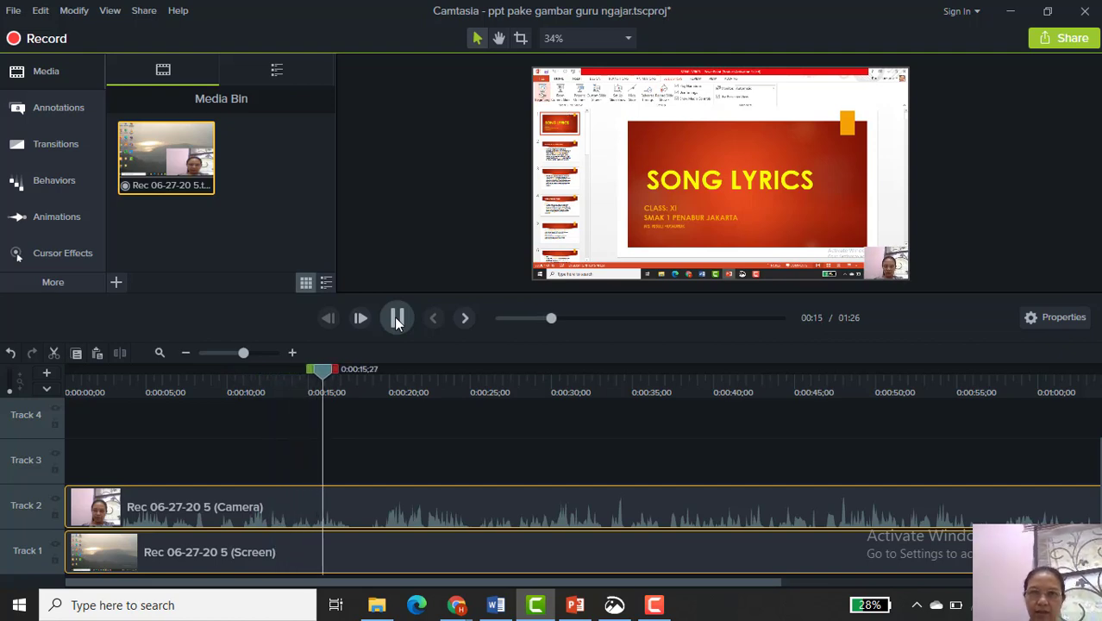
click(395, 319)
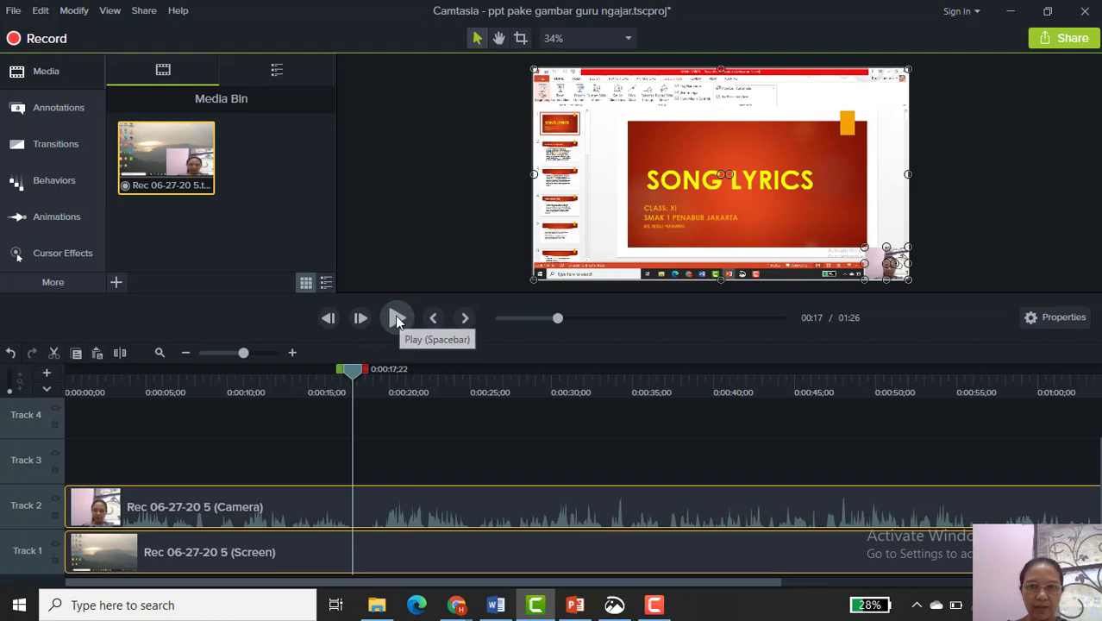
click(396, 317)
click(396, 317)
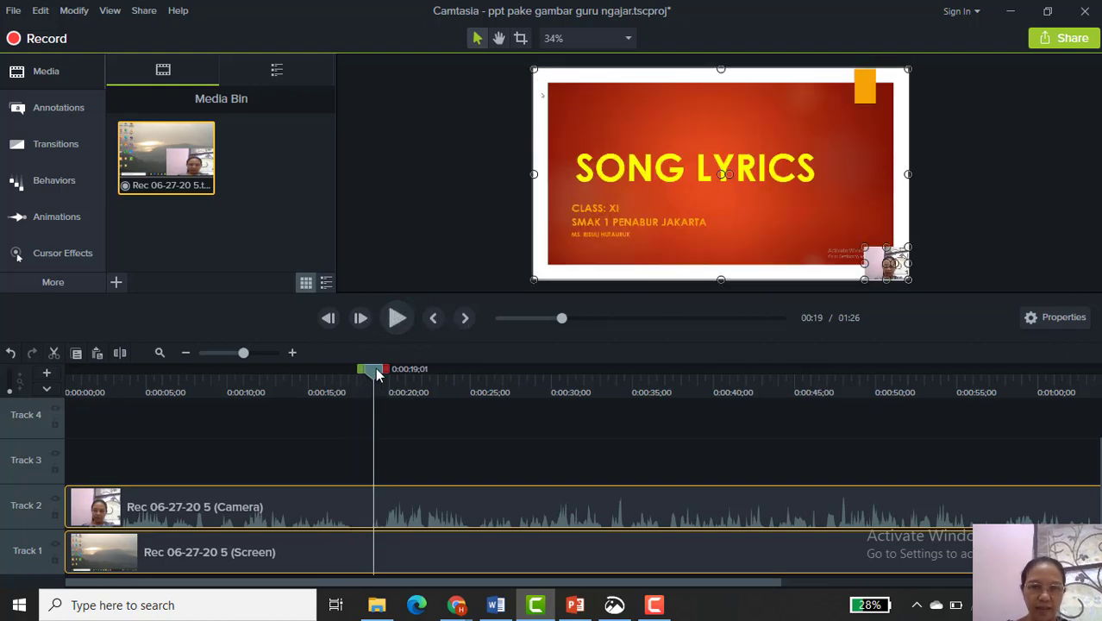
drag(373, 367, 366, 371)
click(396, 319)
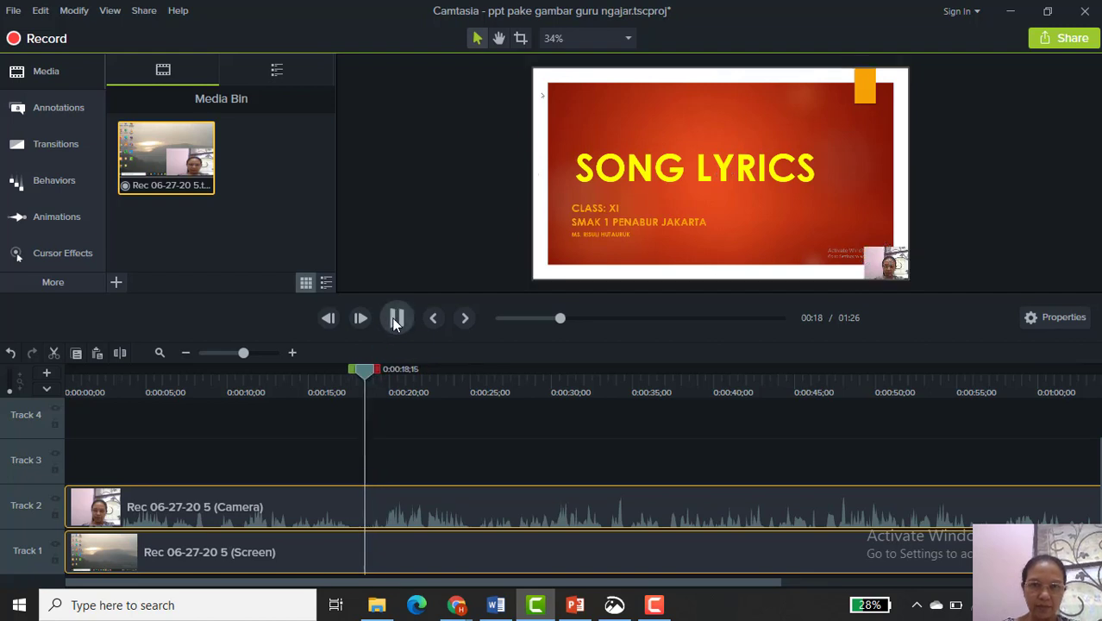
drag(381, 369, 354, 381)
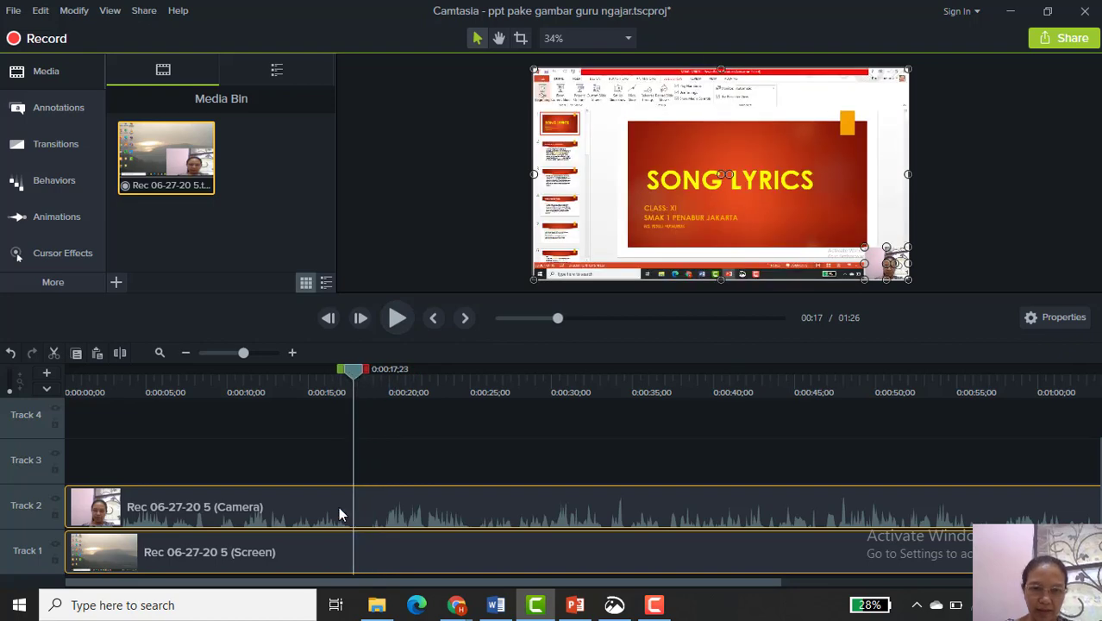
- Select both tracks from the start to 0:00:17;23 and cut that section from the timeline
click(358, 529)
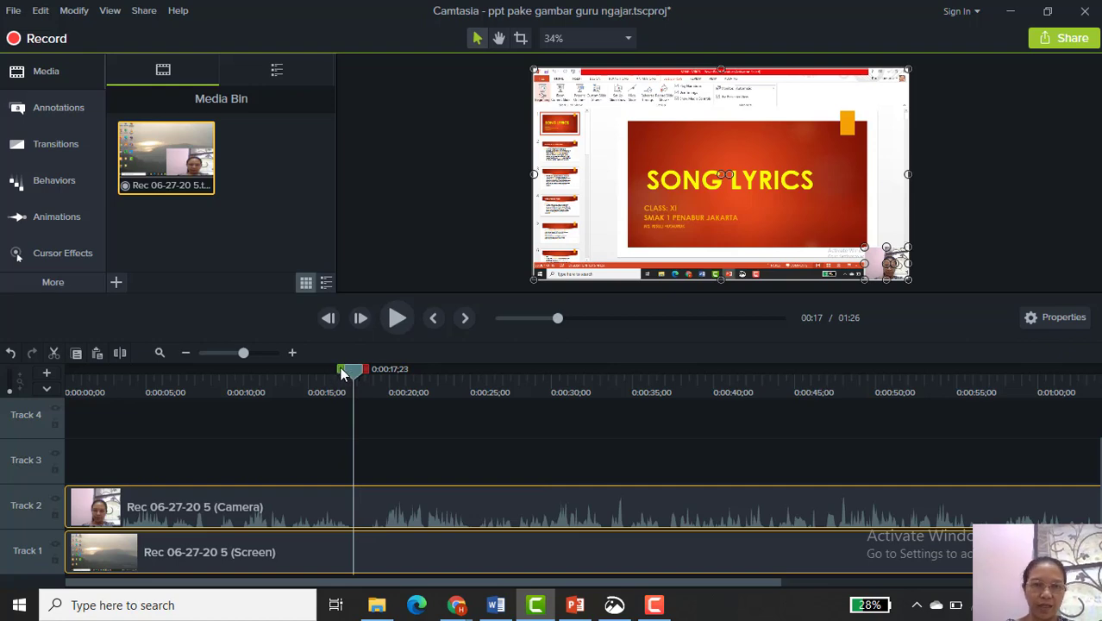
drag(342, 372, 12, 362)
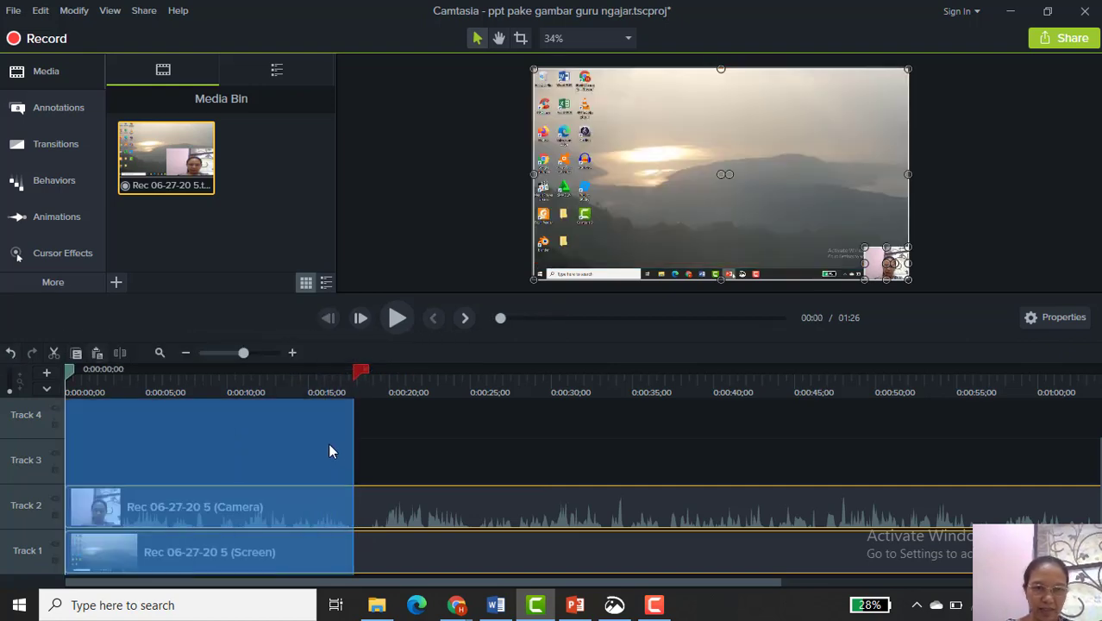
click(53, 353)
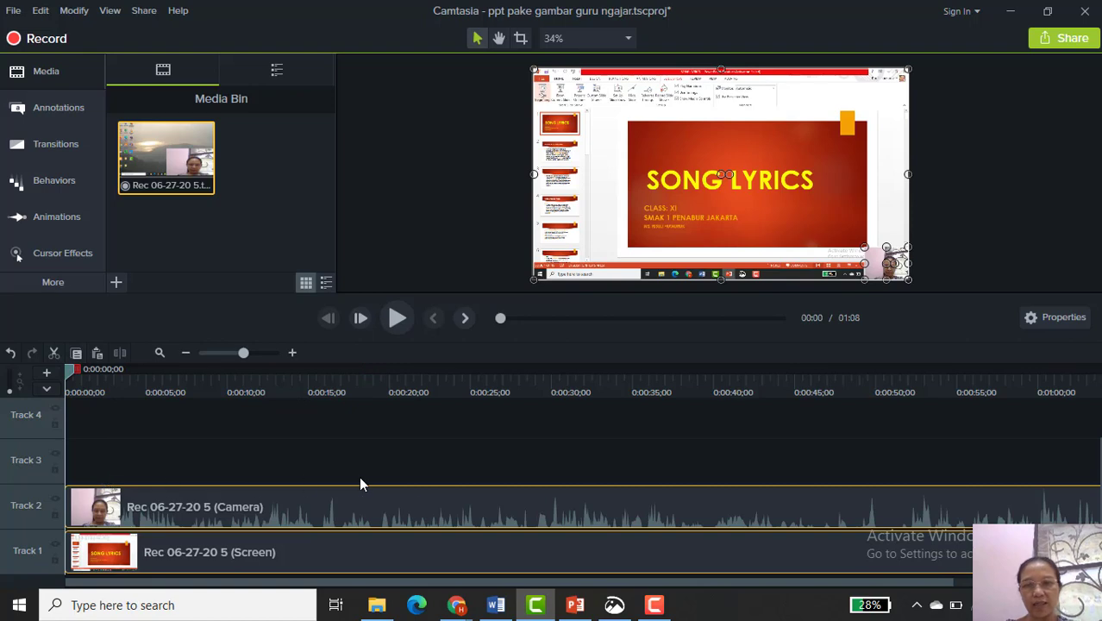
- Preview the first seven seconds of the trimmed recording and zoom the timeline out to show both clips in full
click(862, 557)
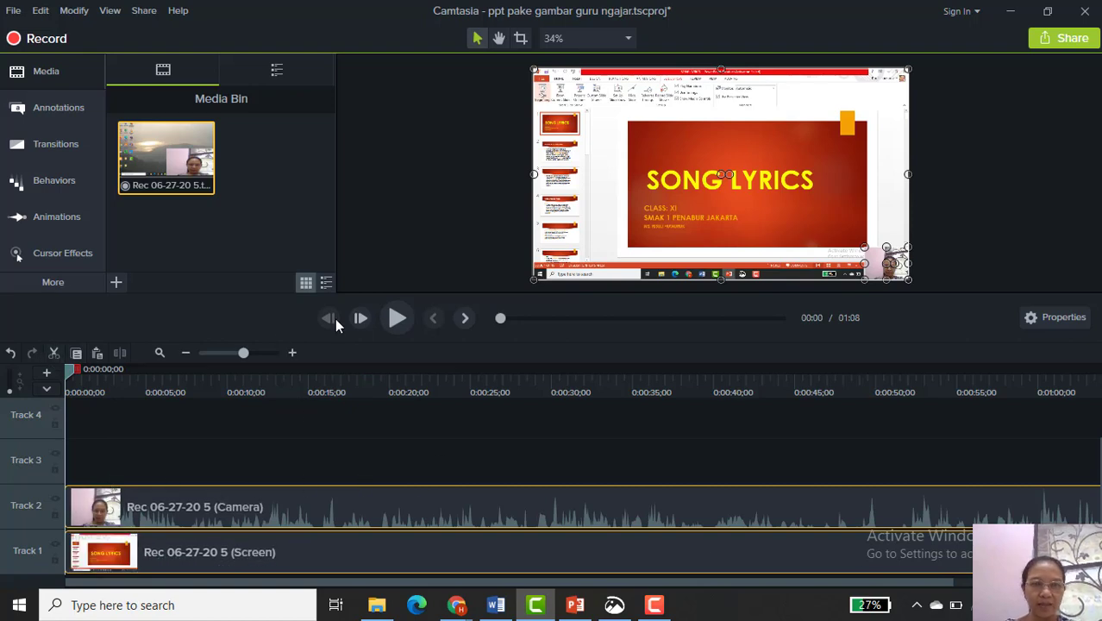
click(392, 321)
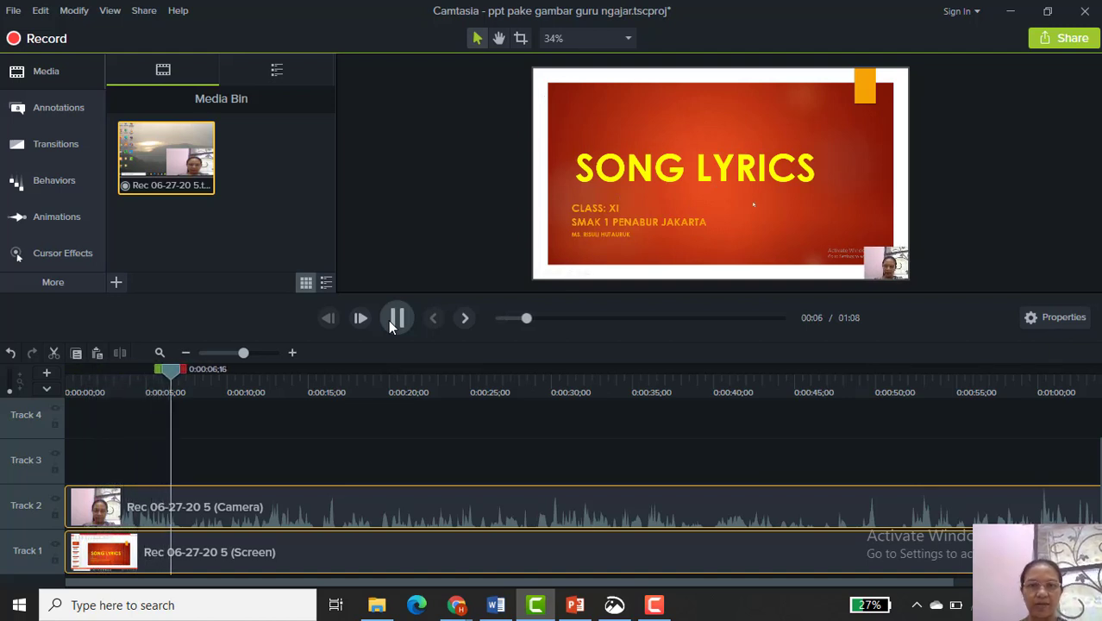
click(388, 319)
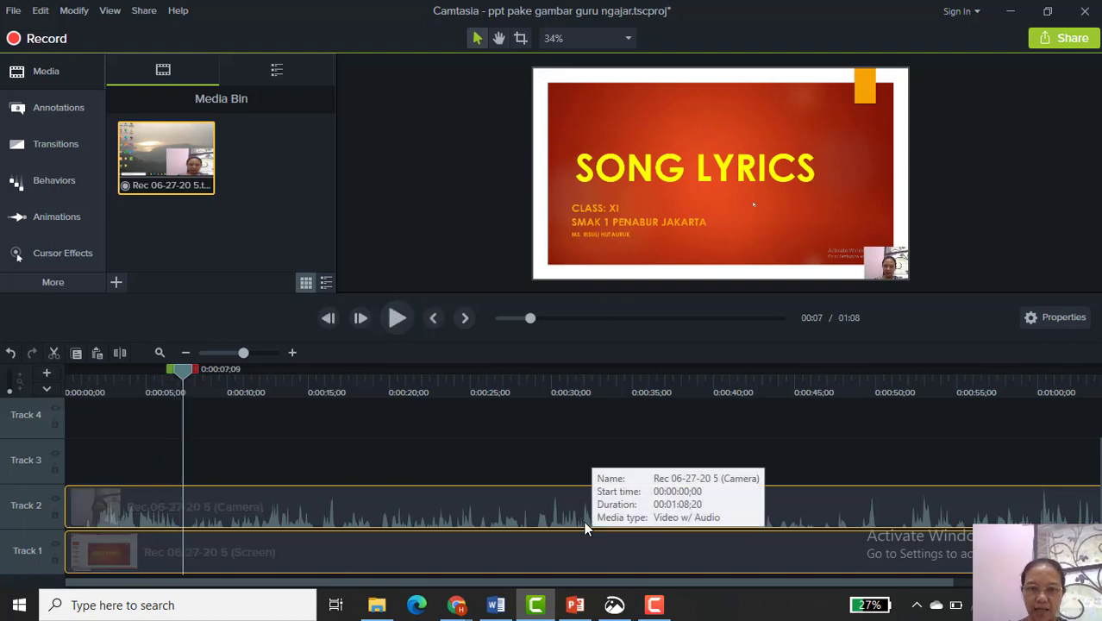
scroll(584, 529, down, 5)
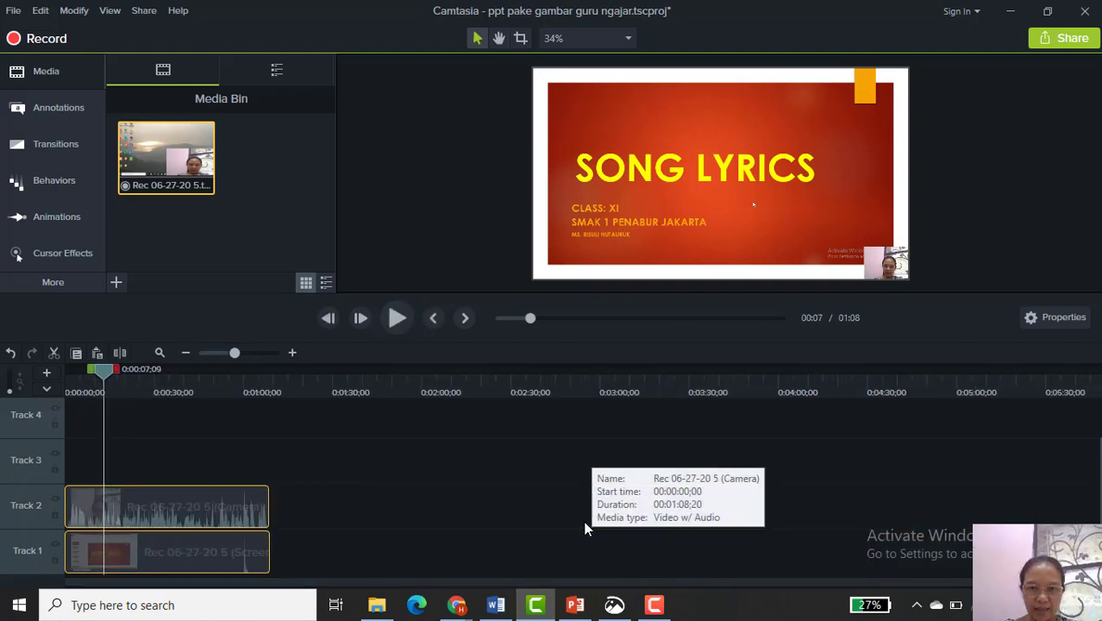
- Play the recording's ending from 0:01:06;20 and then its opening up to 0:00:03;27
scroll(408, 514, up, 4)
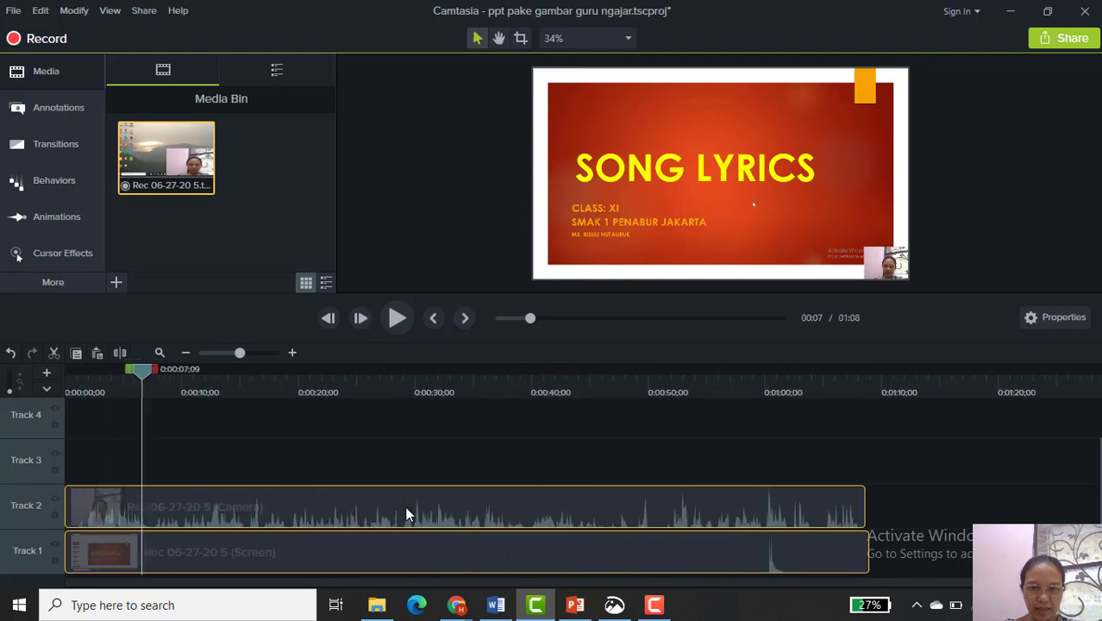
scroll(409, 514, down, 2)
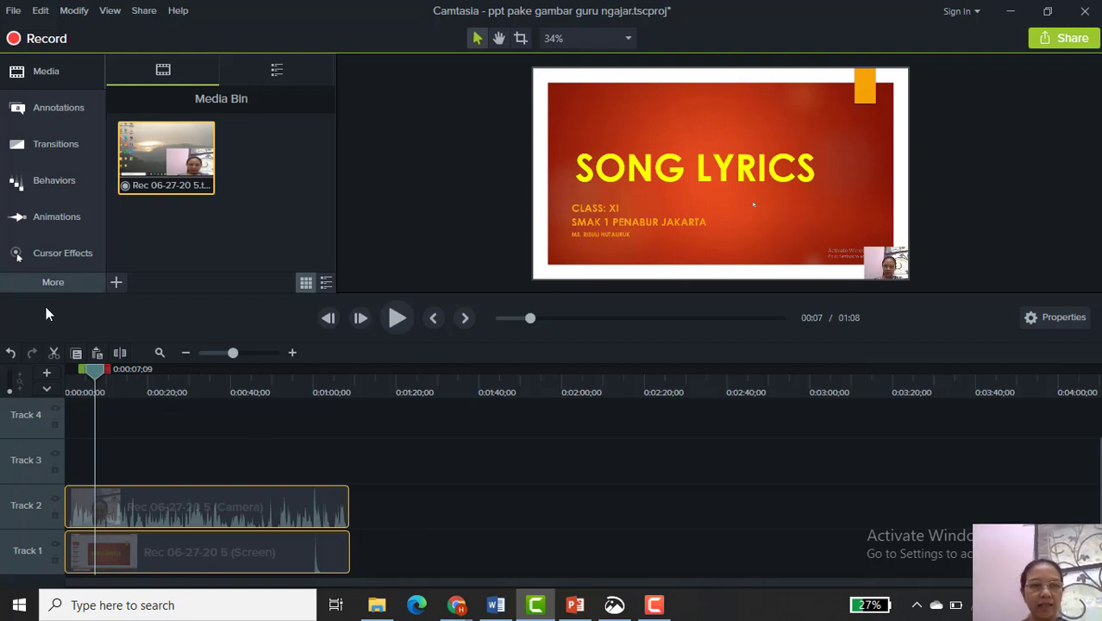
drag(96, 365, 357, 369)
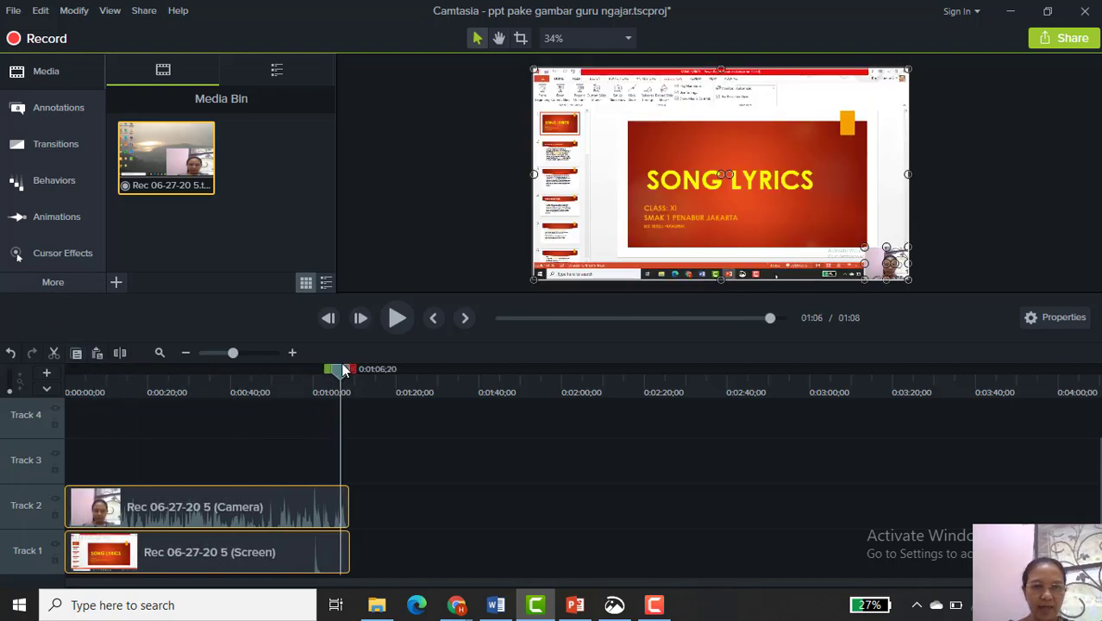
click(398, 327)
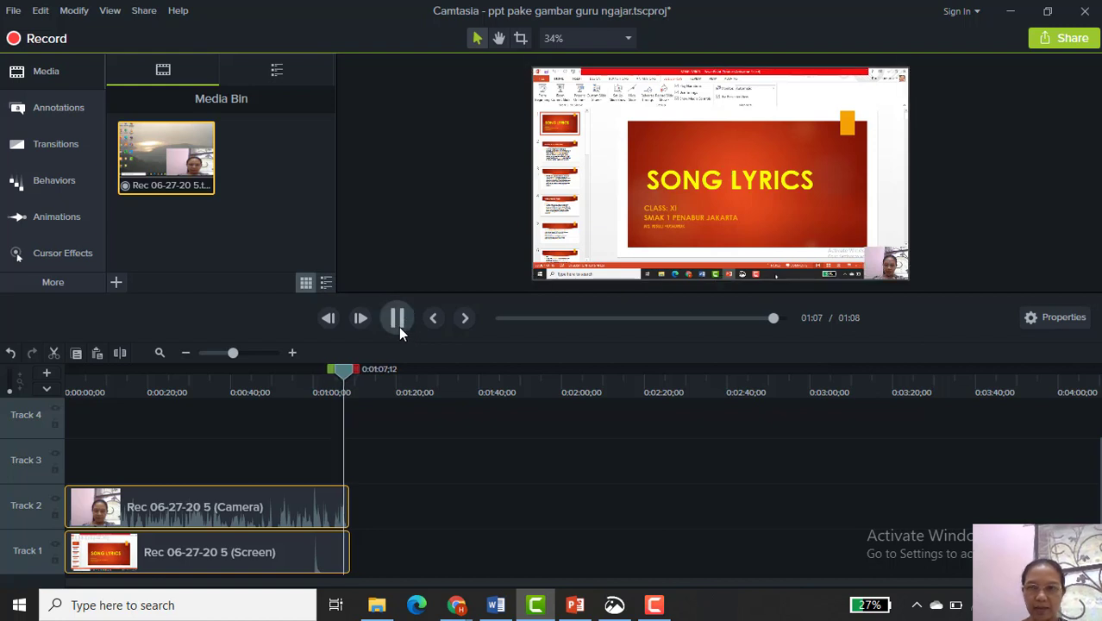
click(398, 326)
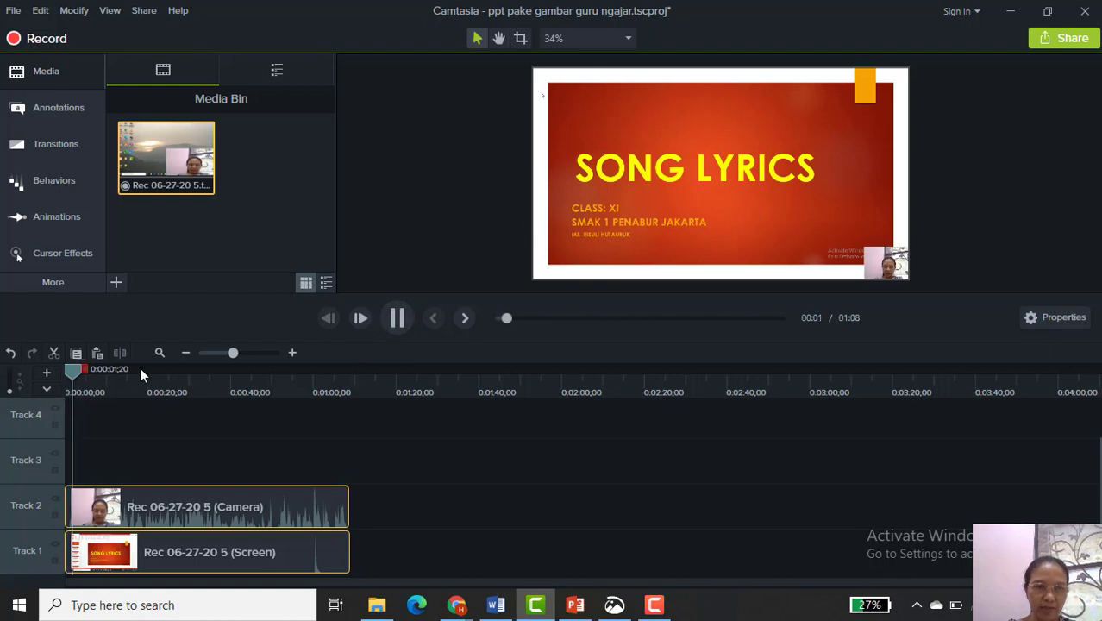
click(392, 320)
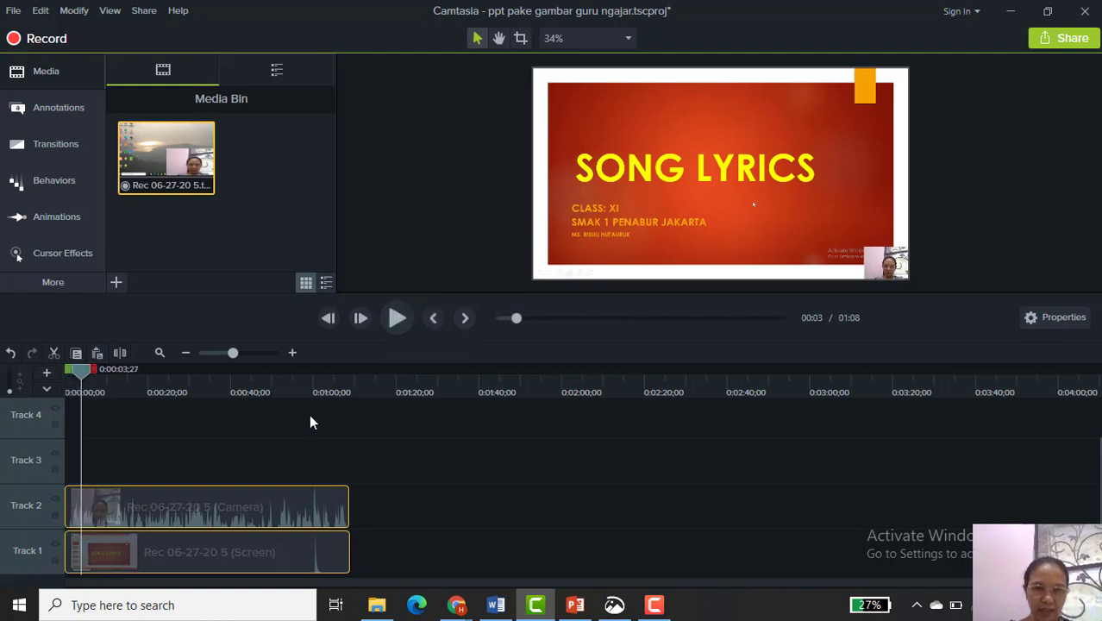
- Place the playhead at 0:01:05;06, near the end of both clips, and play the remaining seconds
scroll(308, 414, up, 2)
scroll(349, 434, up, 2)
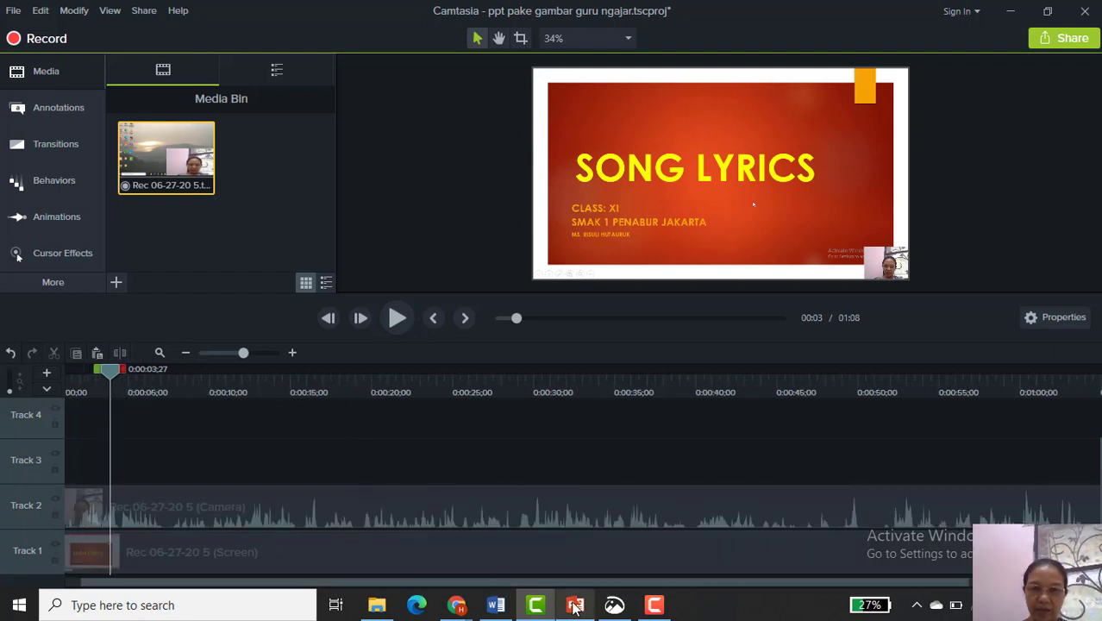
drag(600, 583, 935, 573)
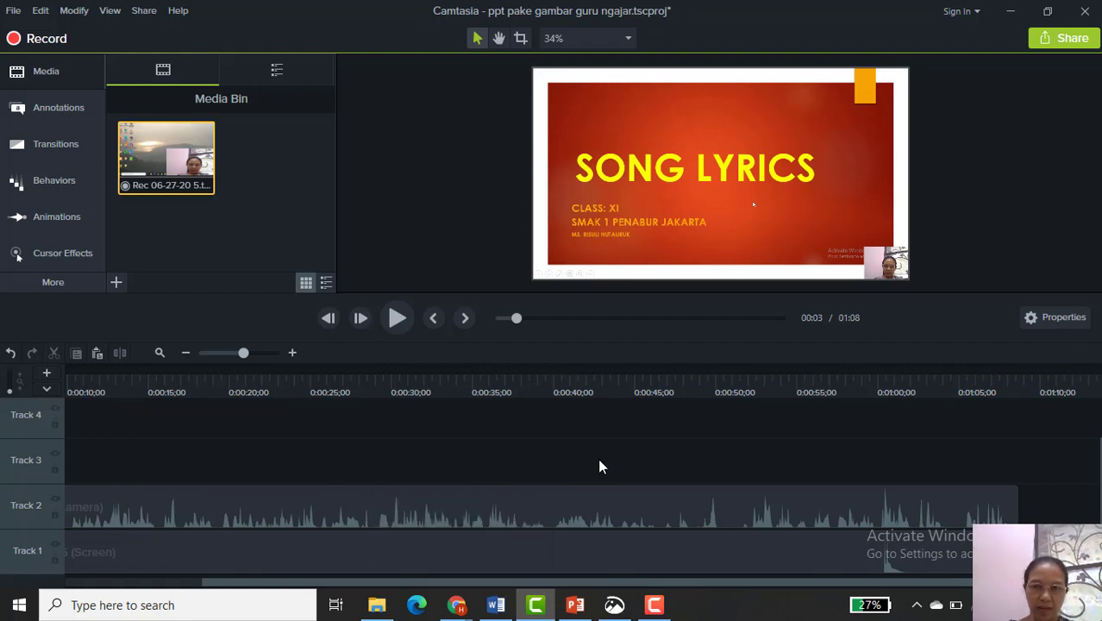
scroll(601, 466, down, 1)
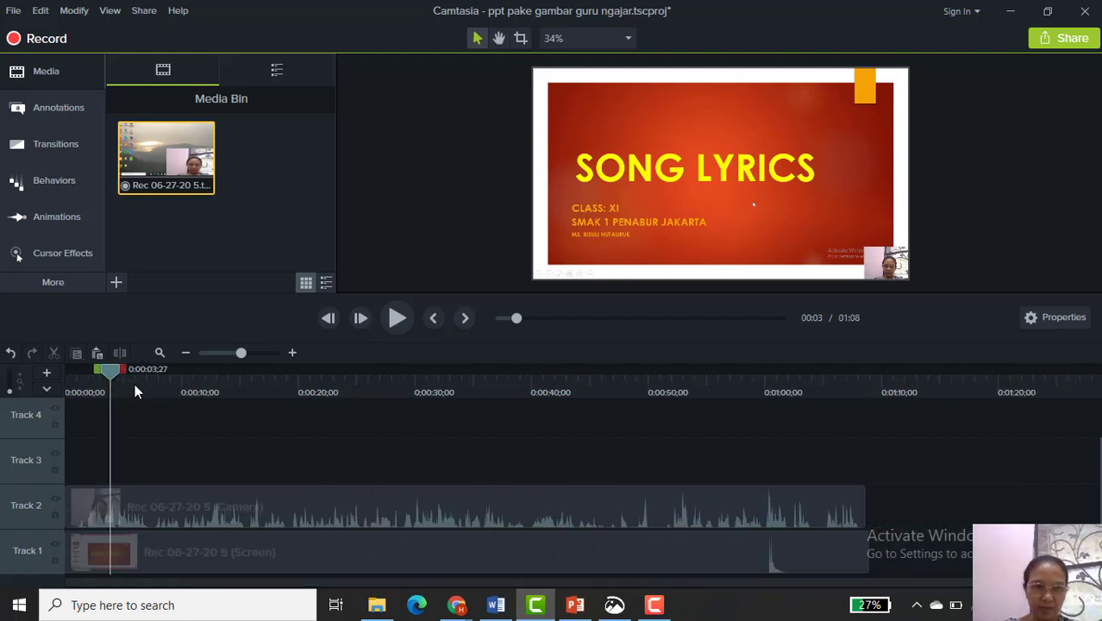
drag(105, 368, 821, 461)
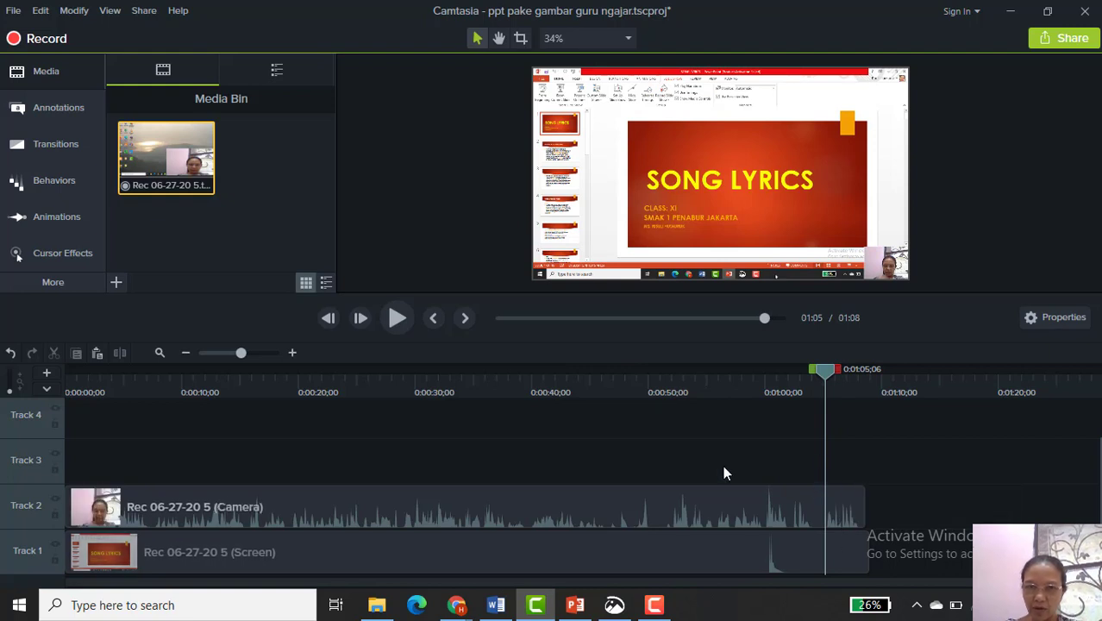
click(393, 318)
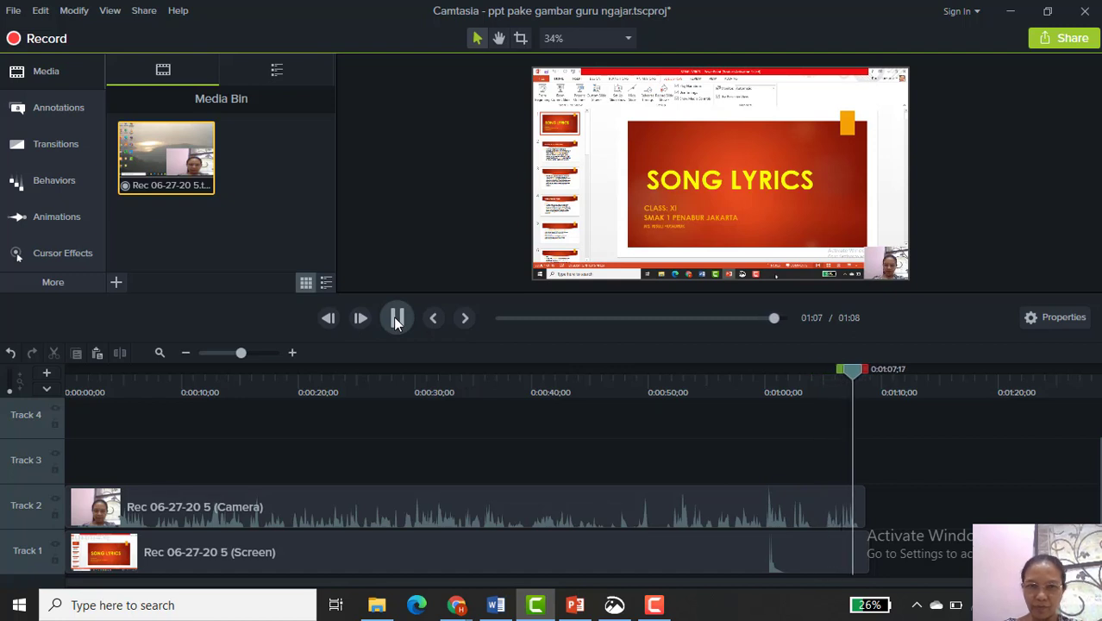
- Select both tracks from 0:01:05;02 to 0:01:08;20, cut that closing section, and check the new ending
drag(859, 369, 827, 382)
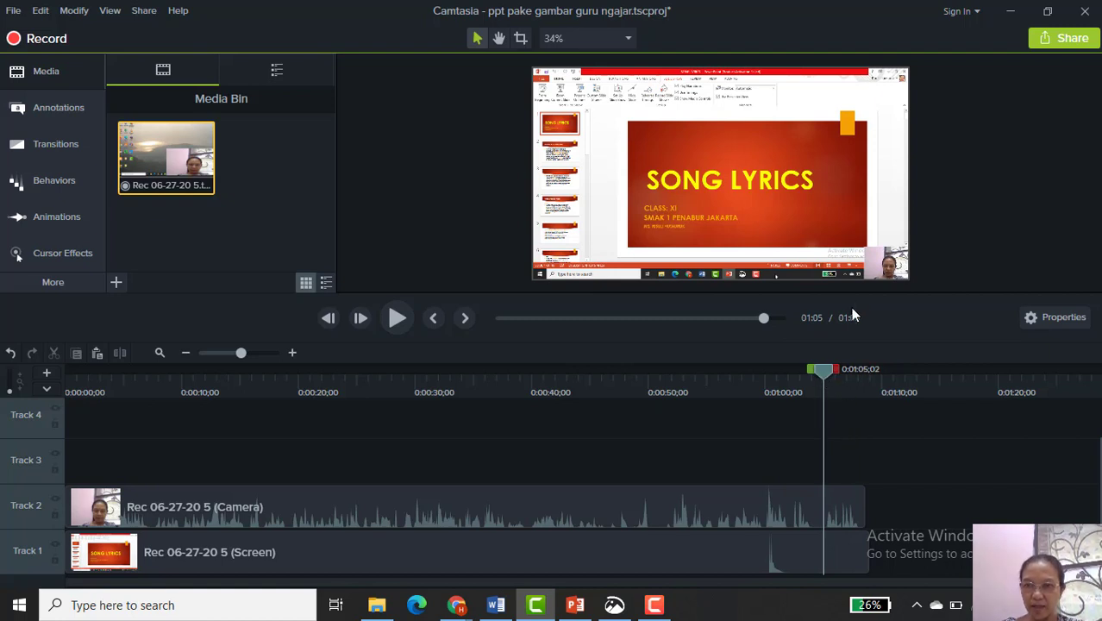
drag(835, 368, 883, 369)
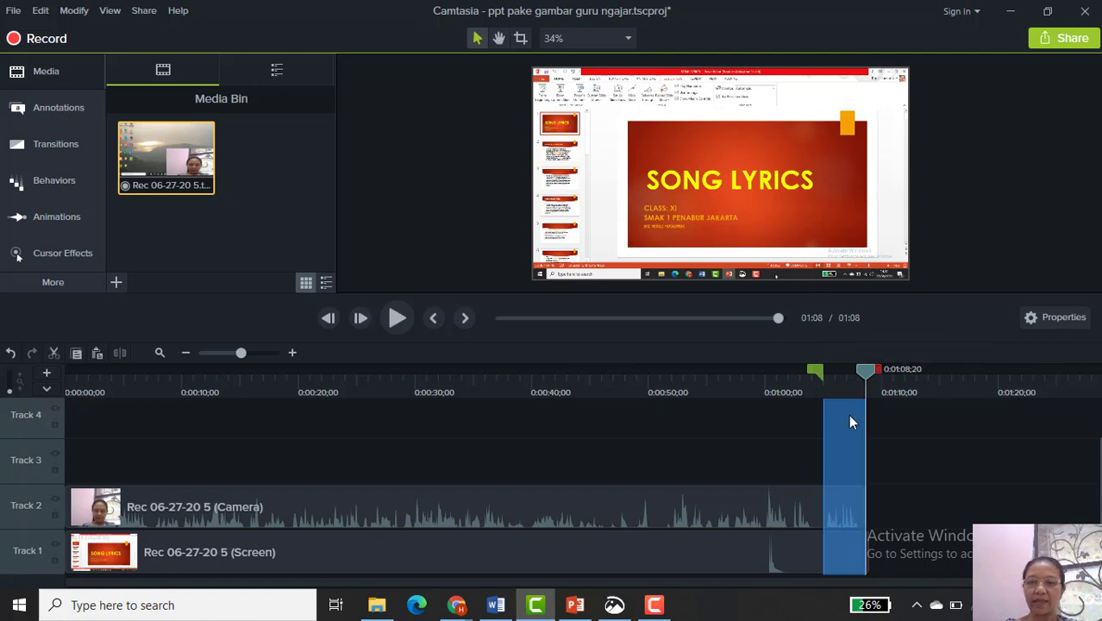
click(54, 352)
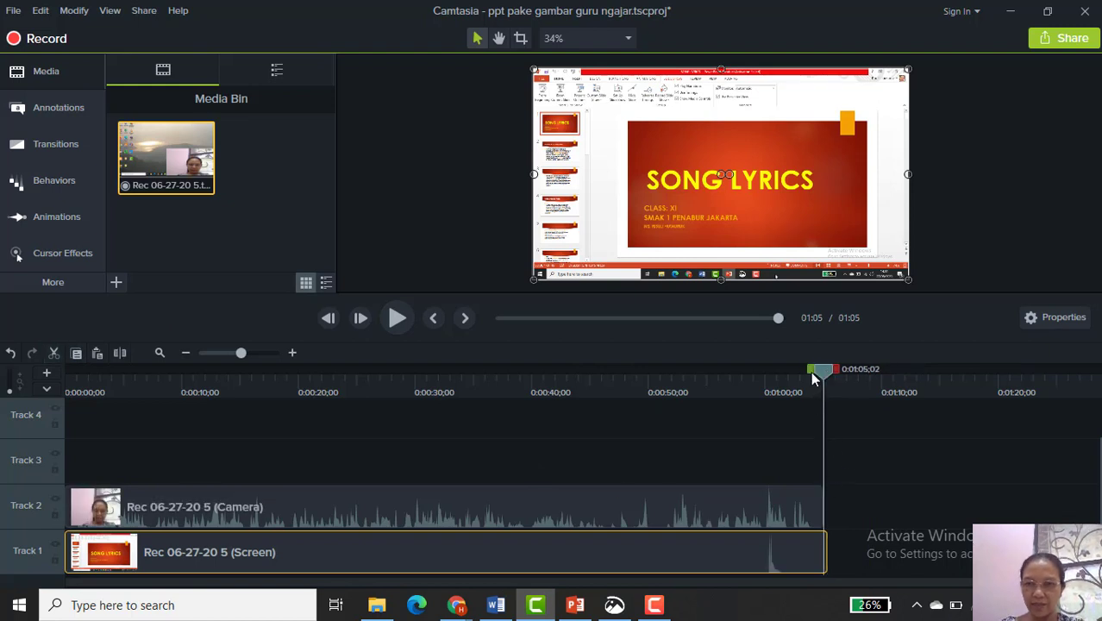
click(398, 317)
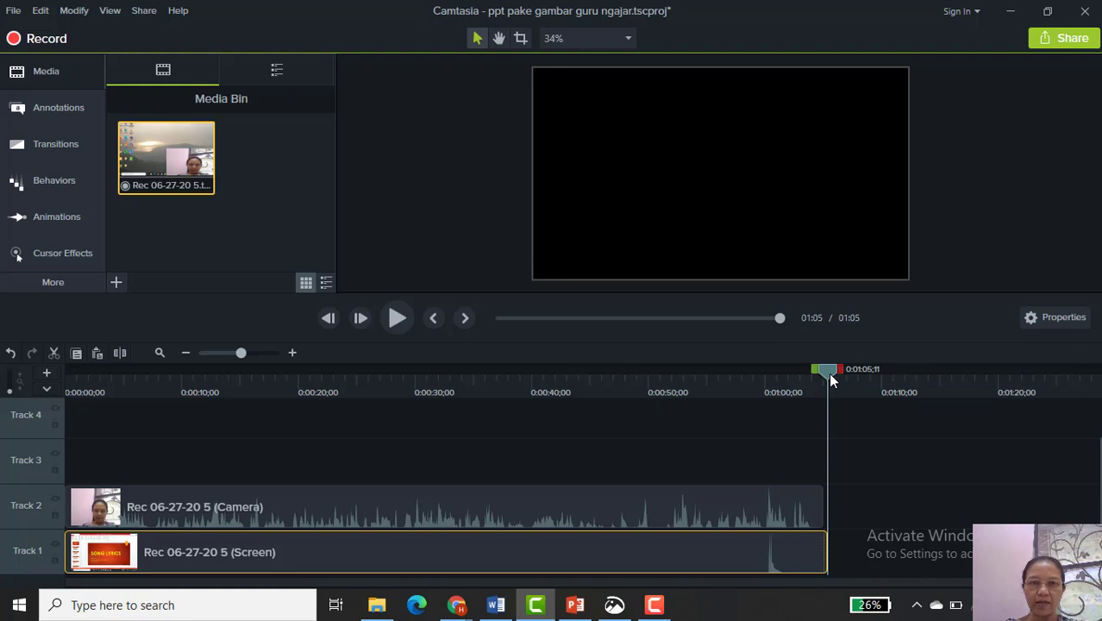
drag(831, 378, 809, 378)
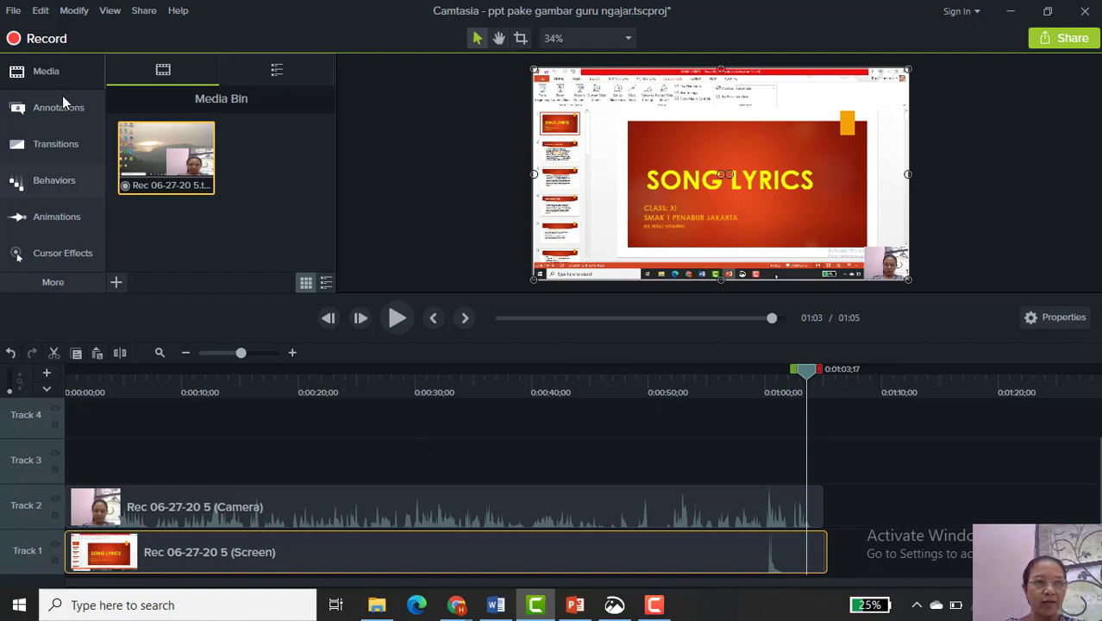
- Set up a local file production with custom settings in MP4 - Smart Player (HTML5) format, keeping the default player and video options
click(144, 16)
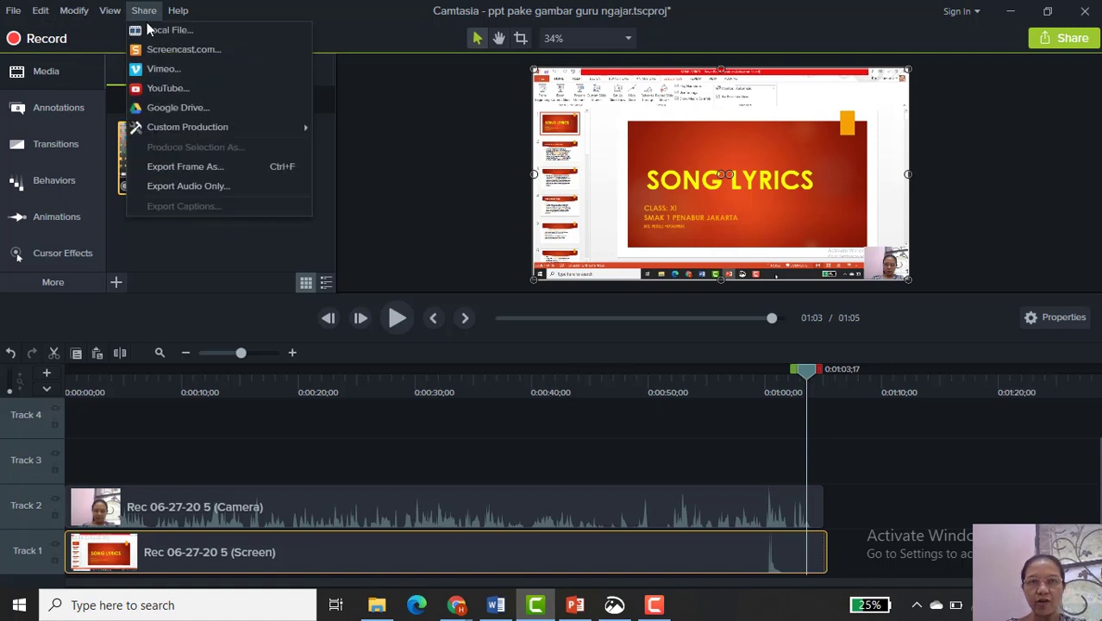
click(150, 32)
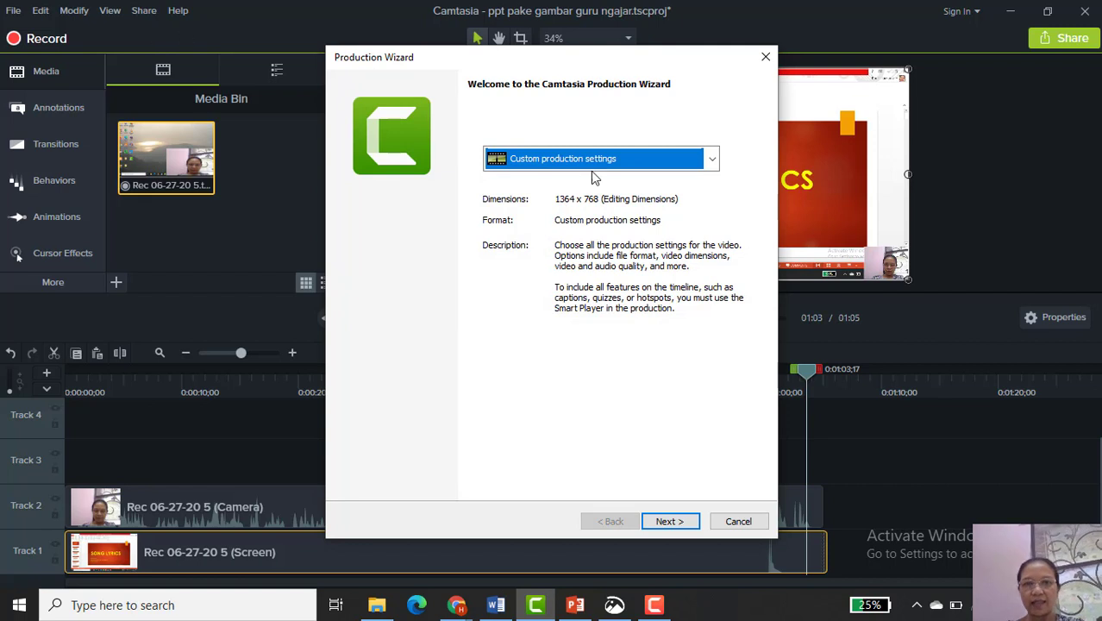
click(662, 524)
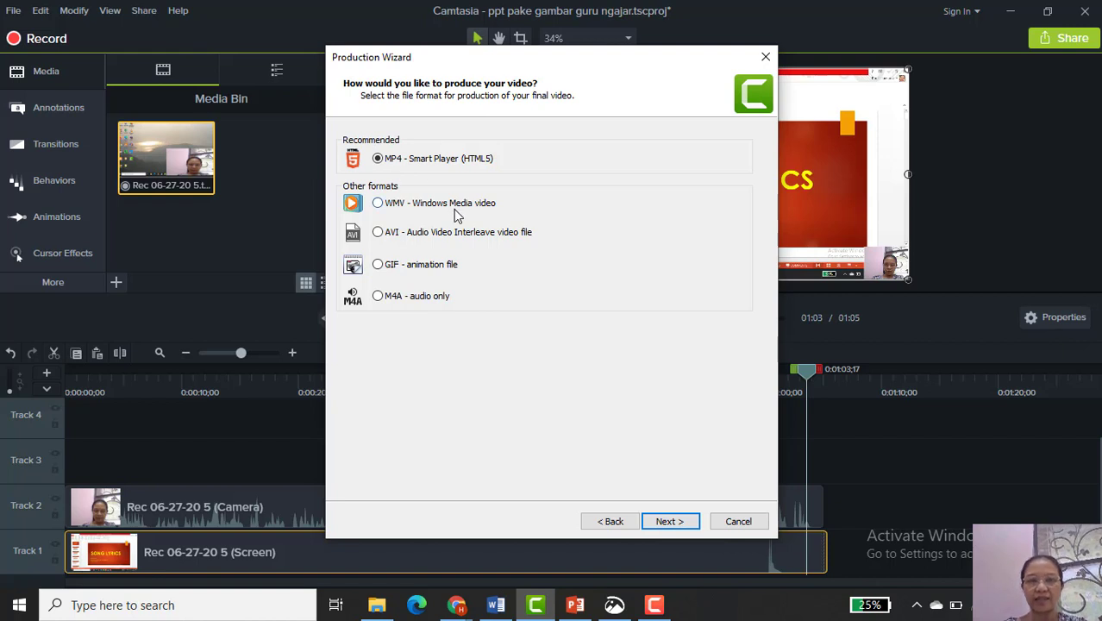
click(665, 523)
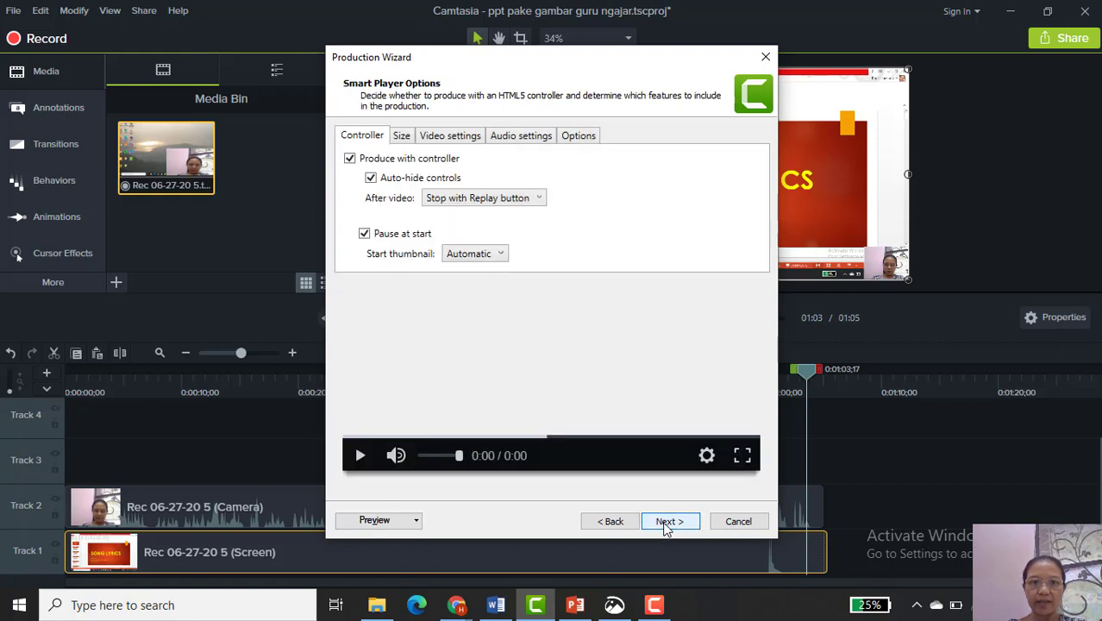
click(665, 523)
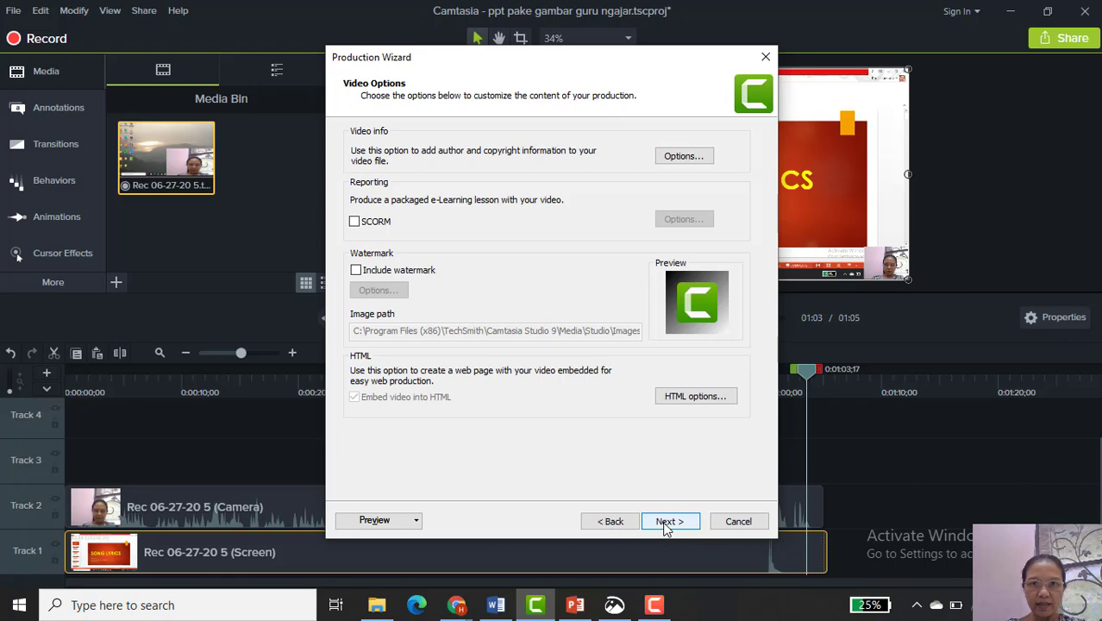
click(665, 522)
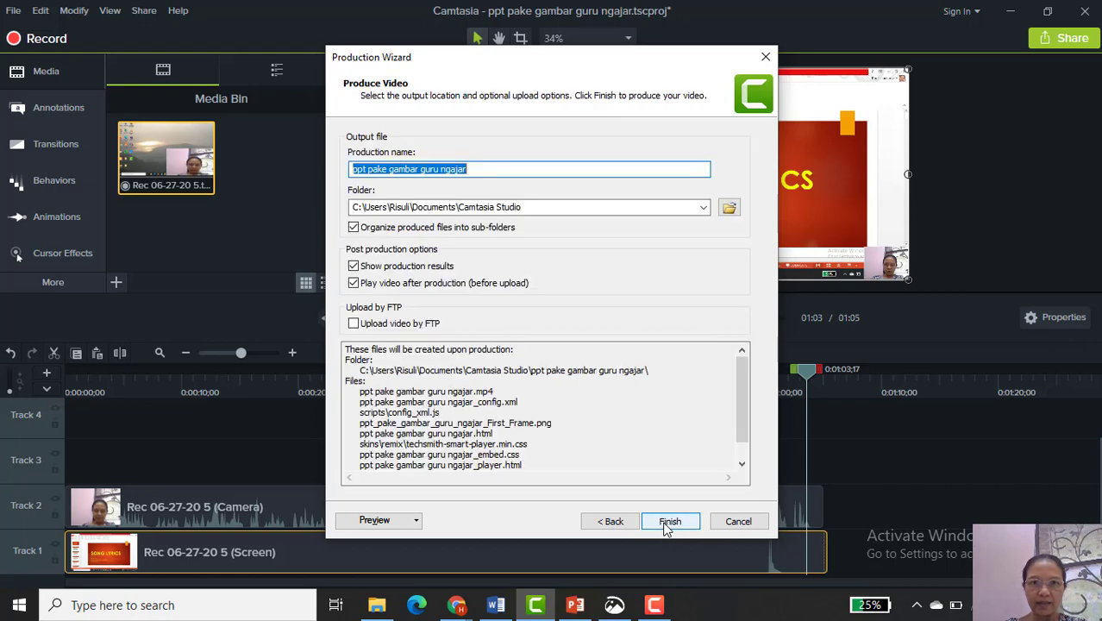
- Produce the video under the name "ppt video song lyric dan gambar guru" and close the production results
click(484, 168)
key(BackSpace)
key(BackSpace)
key(BackSpace)
key(BackSpace)
key(BackSpace)
key(BackSpace)
key(BackSpace)
key(BackSpace)
key(BackSpace)
key(BackSpace)
key(BackSpace)
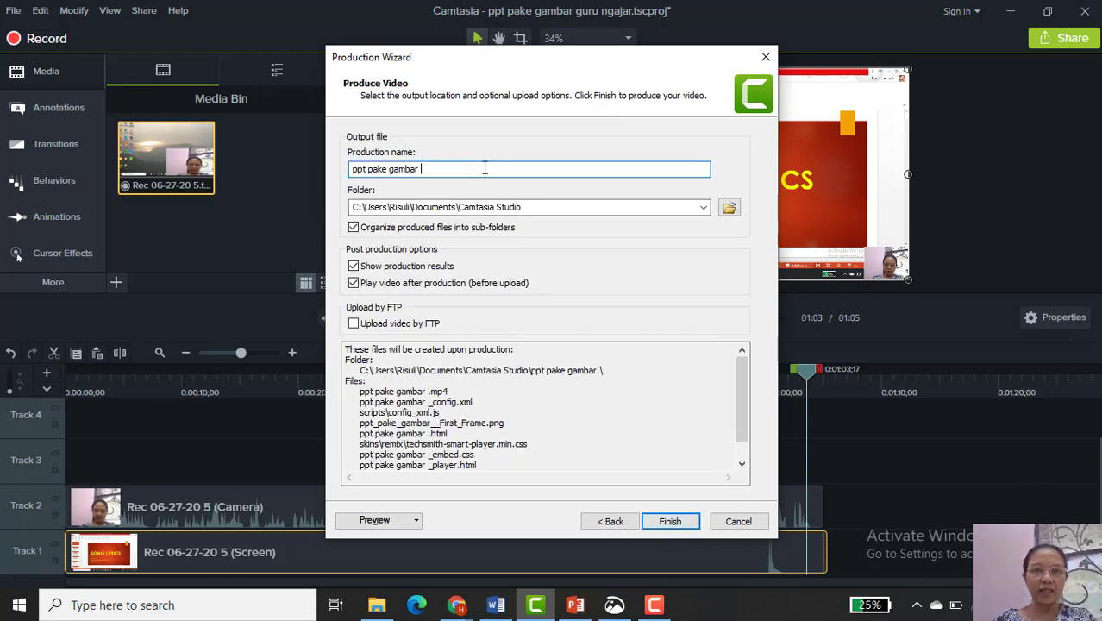
key(BackSpace)
key(BackSpace)
key(BackSpace)
key(BackSpace)
key(BackSpace)
key(BackSpace)
key(BackSpace)
key(BackSpace)
key(BackSpace)
key(BackSpace)
key(BackSpace)
key(BackSpace)
key(BackSpace)
key(BackSpace)
key(BackSpace)
key(BackSpace)
text(pp)
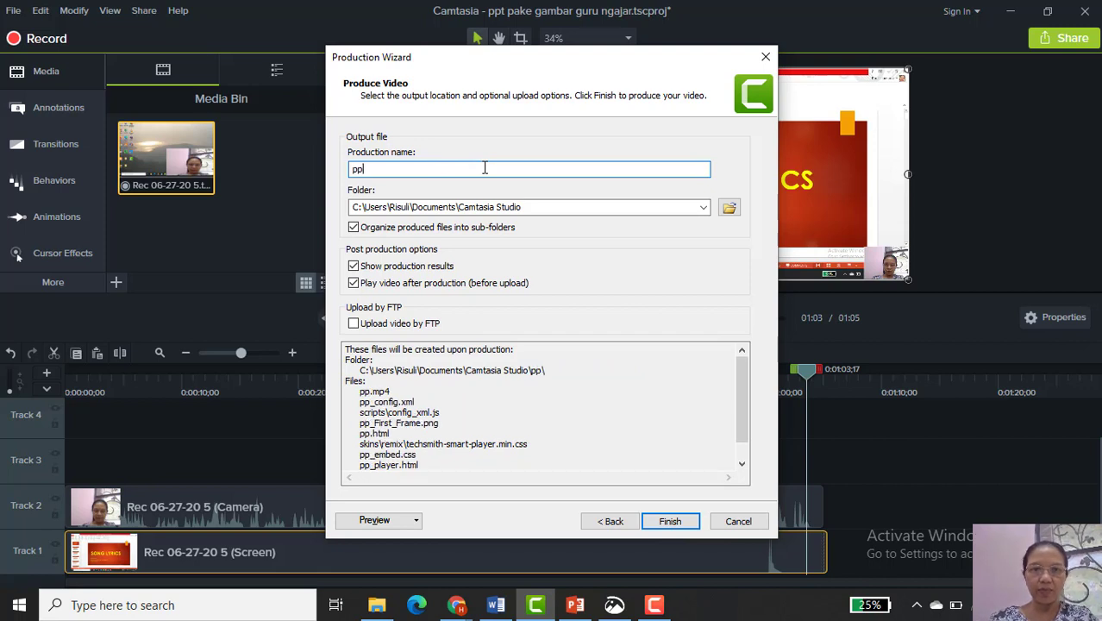
text(t )
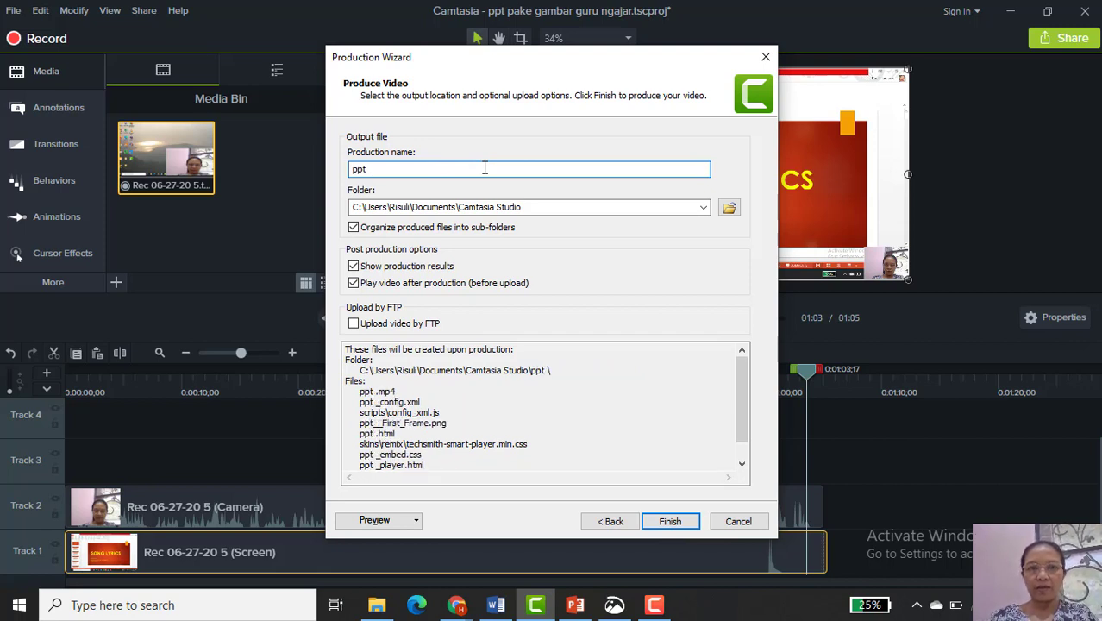
text(video )
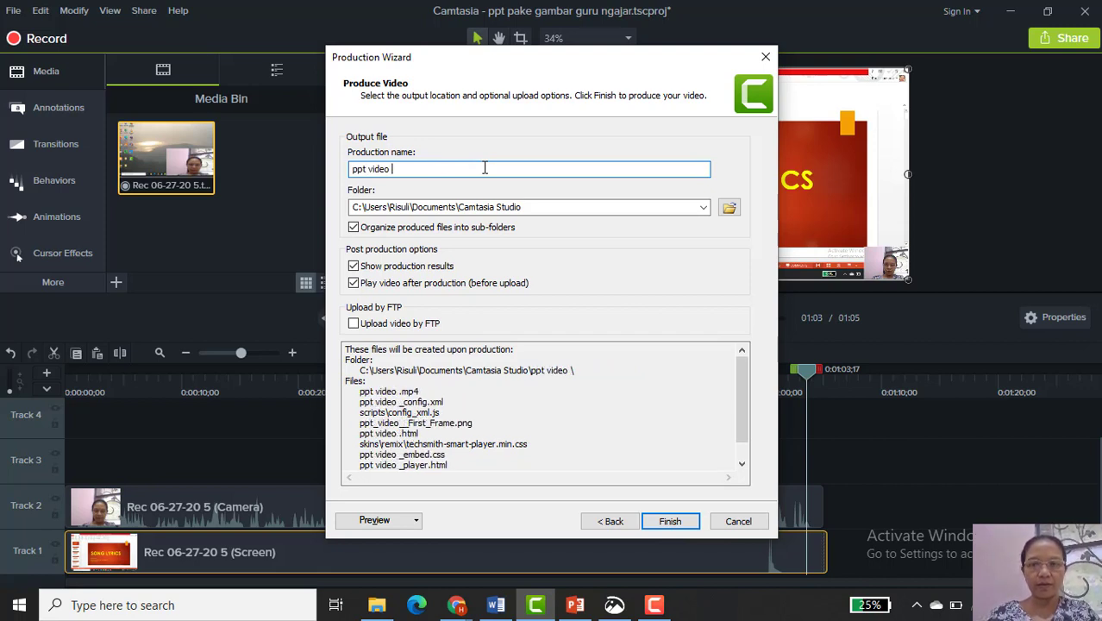
text(song lyric)
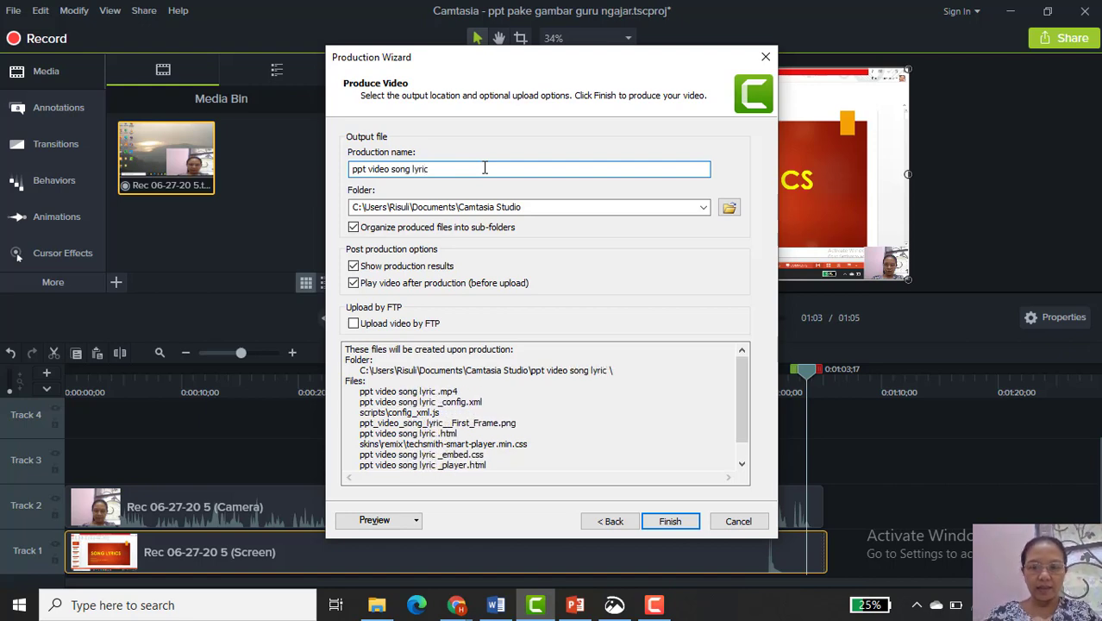
text( dan)
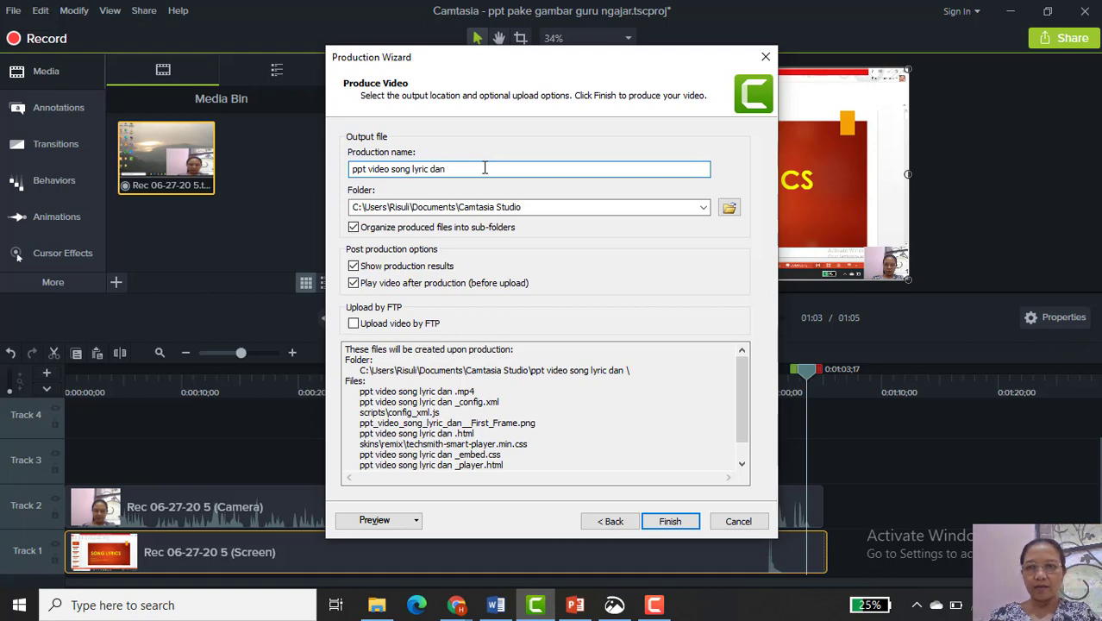
text(gambar guru)
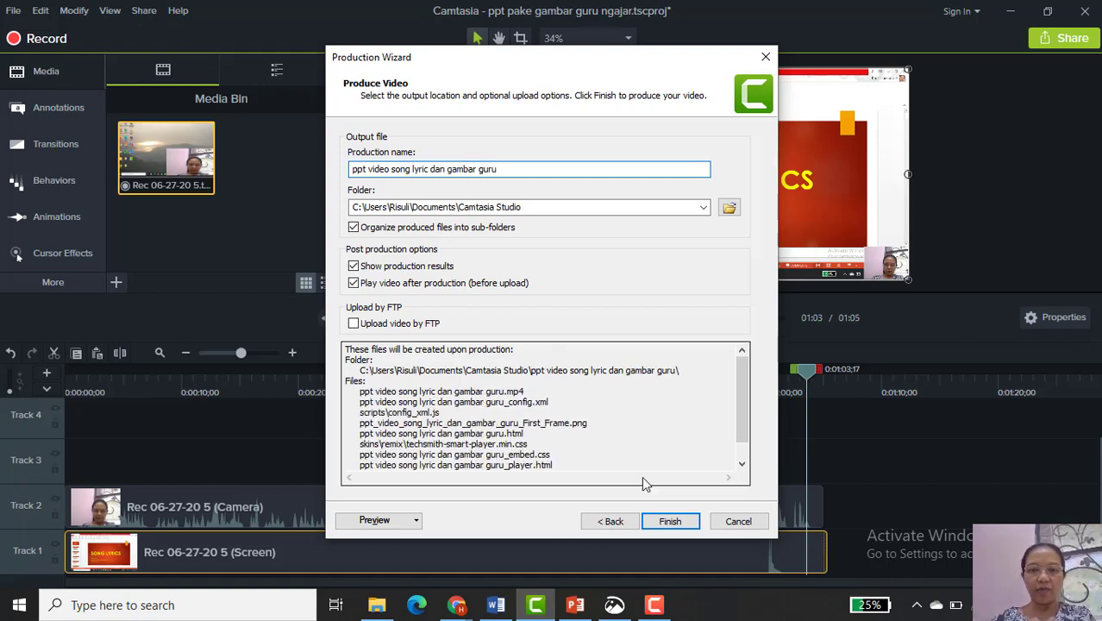
click(670, 521)
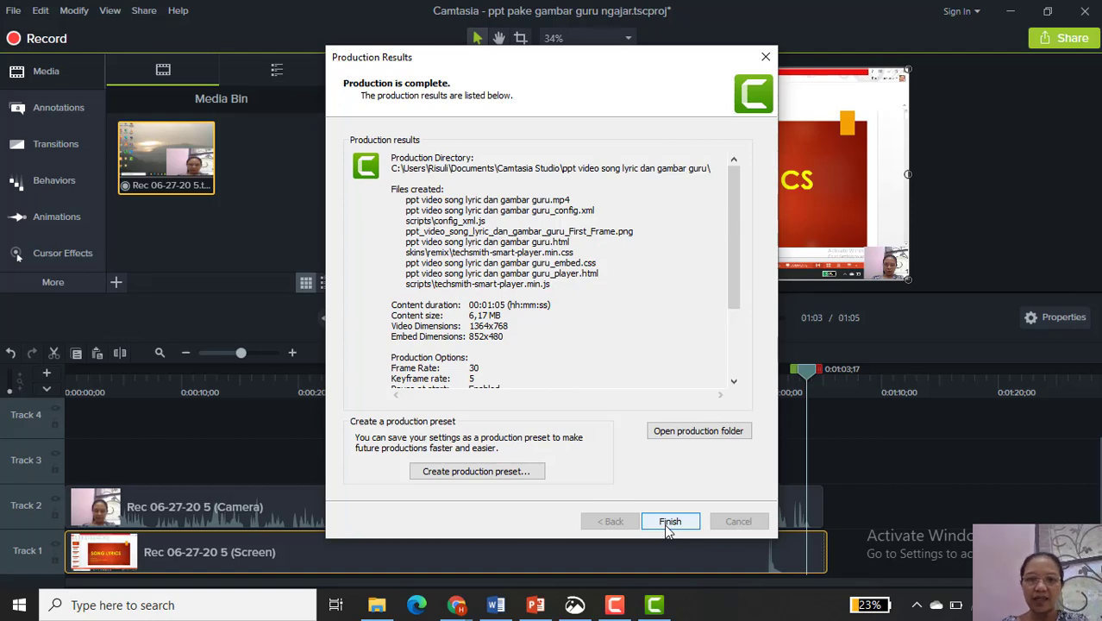
click(674, 526)
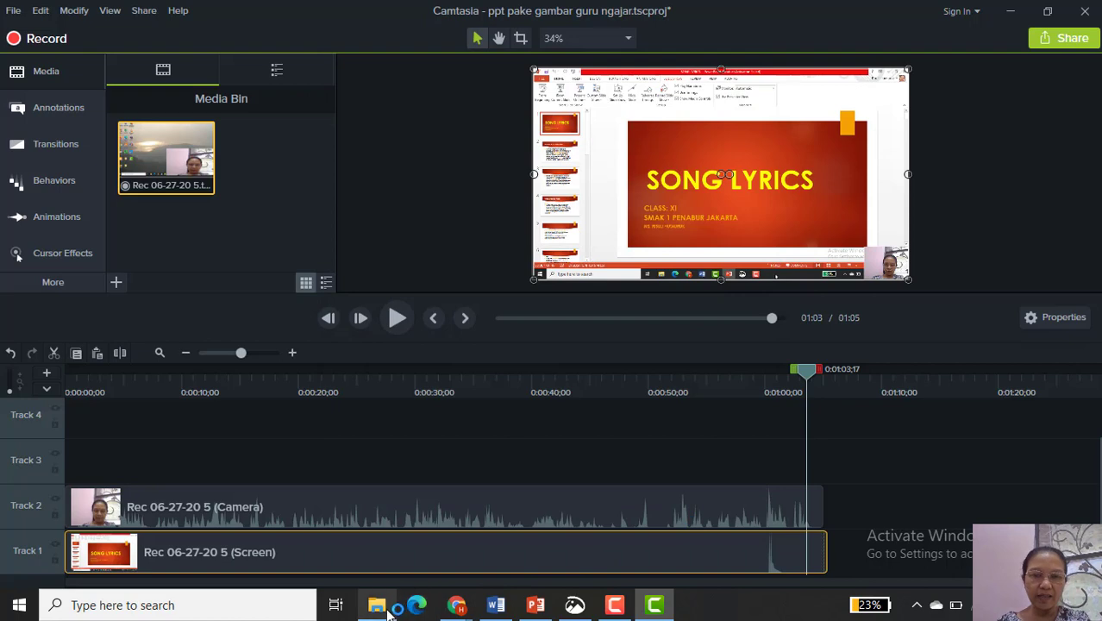
- Switch to File Explorer and open the produced folder "ppt video song lyric dan gambar guru" inside Documents > Camtasia Studio
click(388, 610)
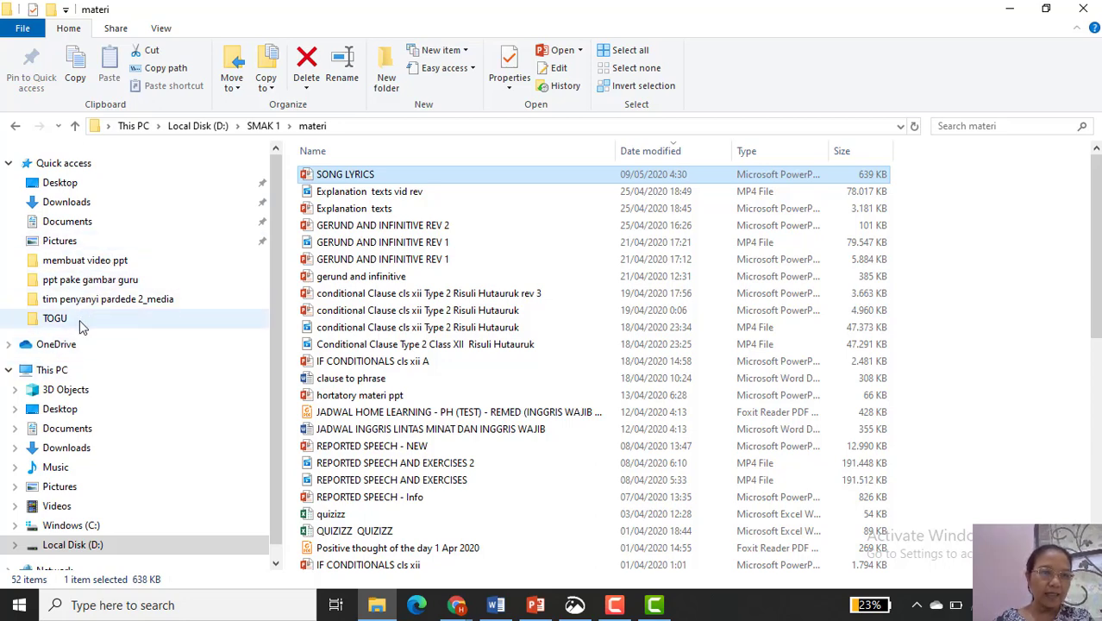
click(57, 428)
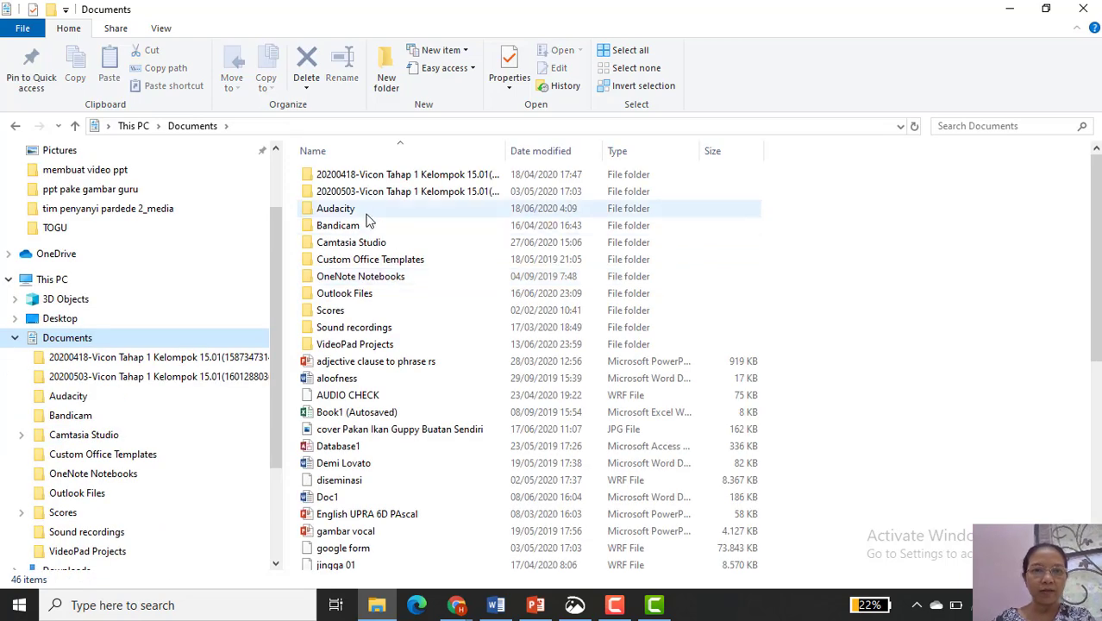
double_click(350, 242)
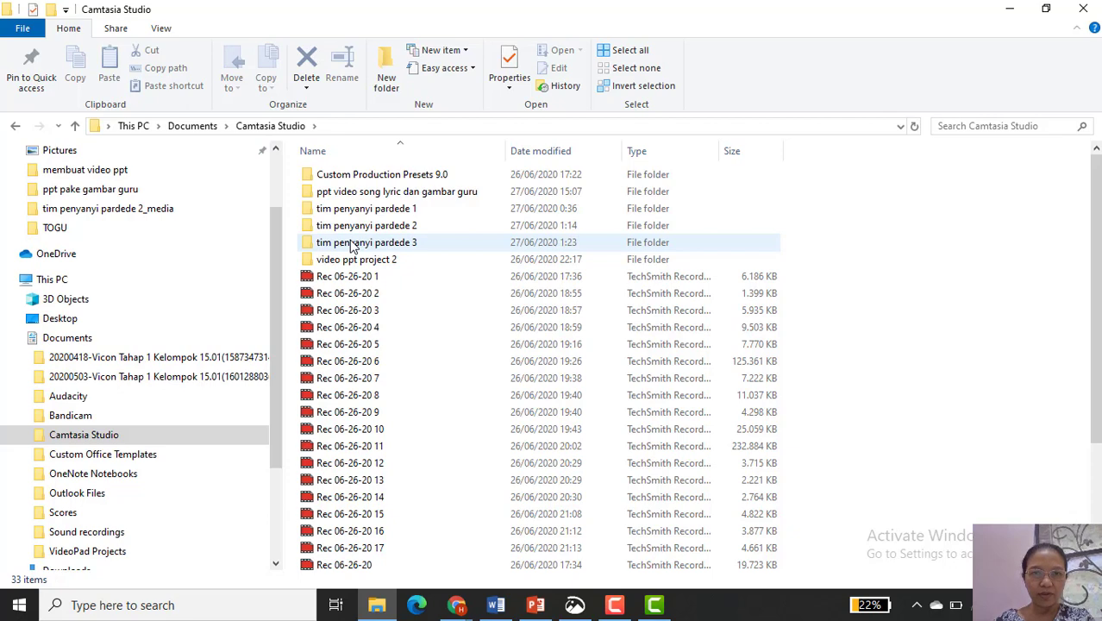
double_click(387, 193)
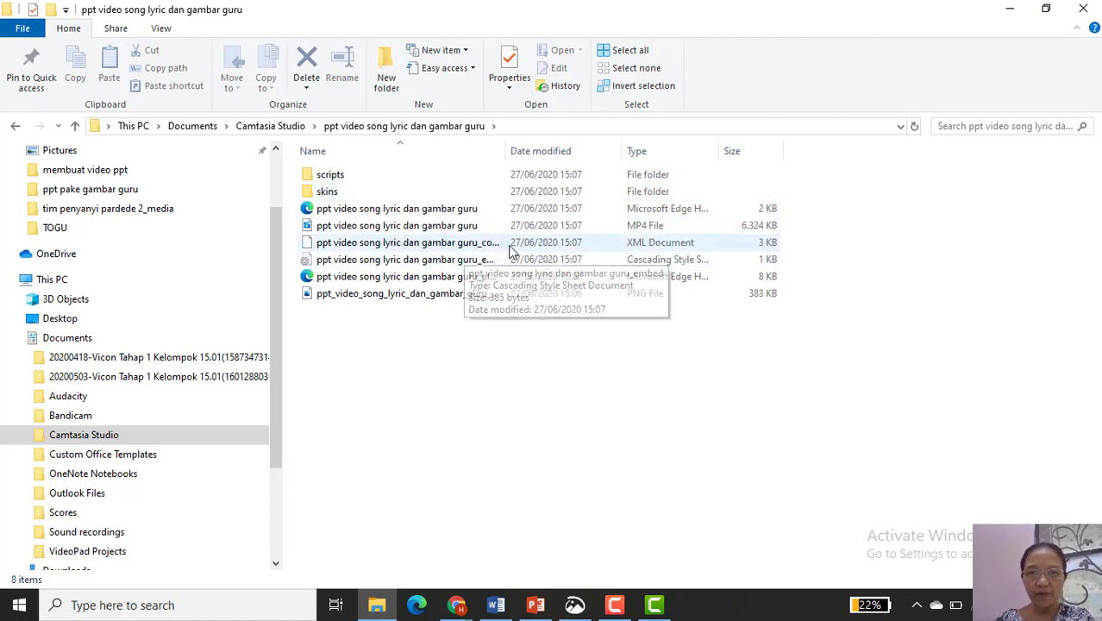
- Play the produced MP4 "ppt video song lyric dan gambar guru" to check it, close the player, and switch back to the Camtasia 9 project
click(470, 227)
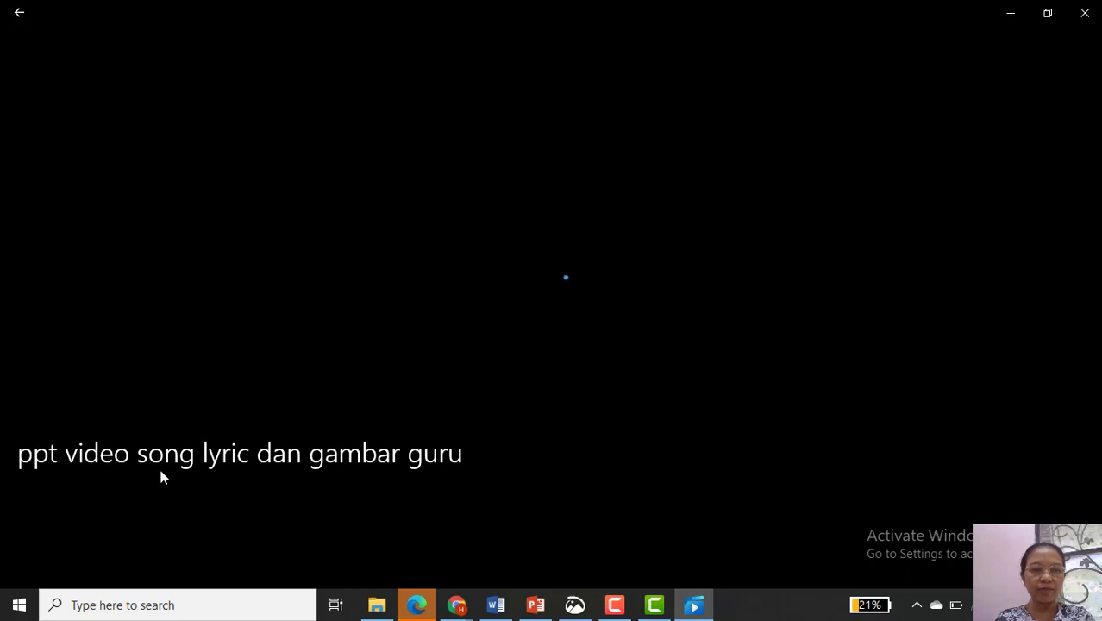
double_click(449, 495)
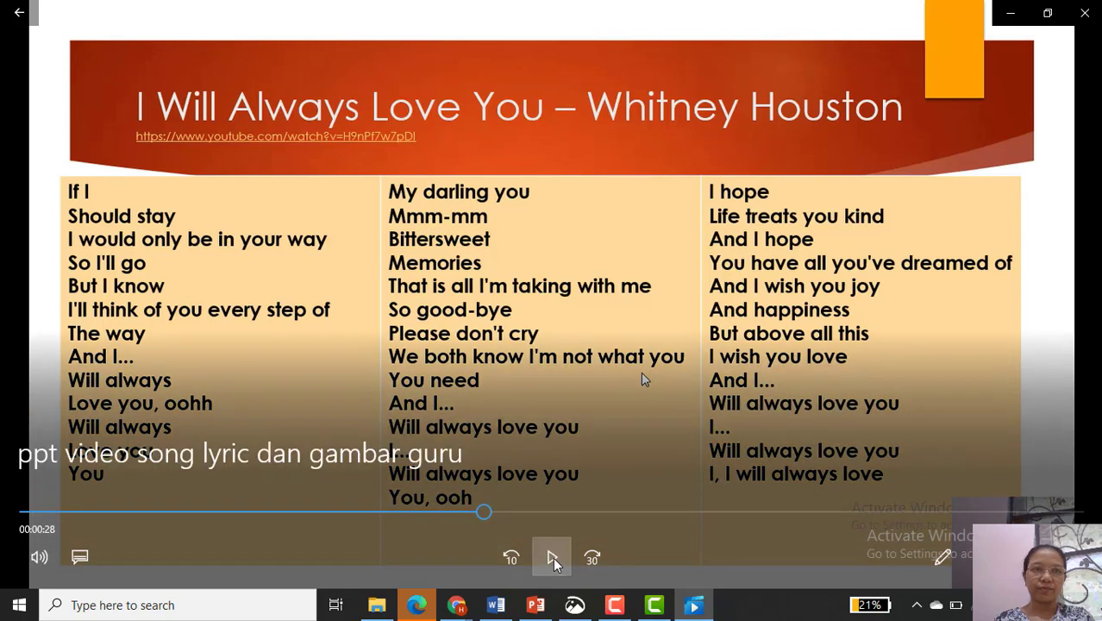
click(554, 562)
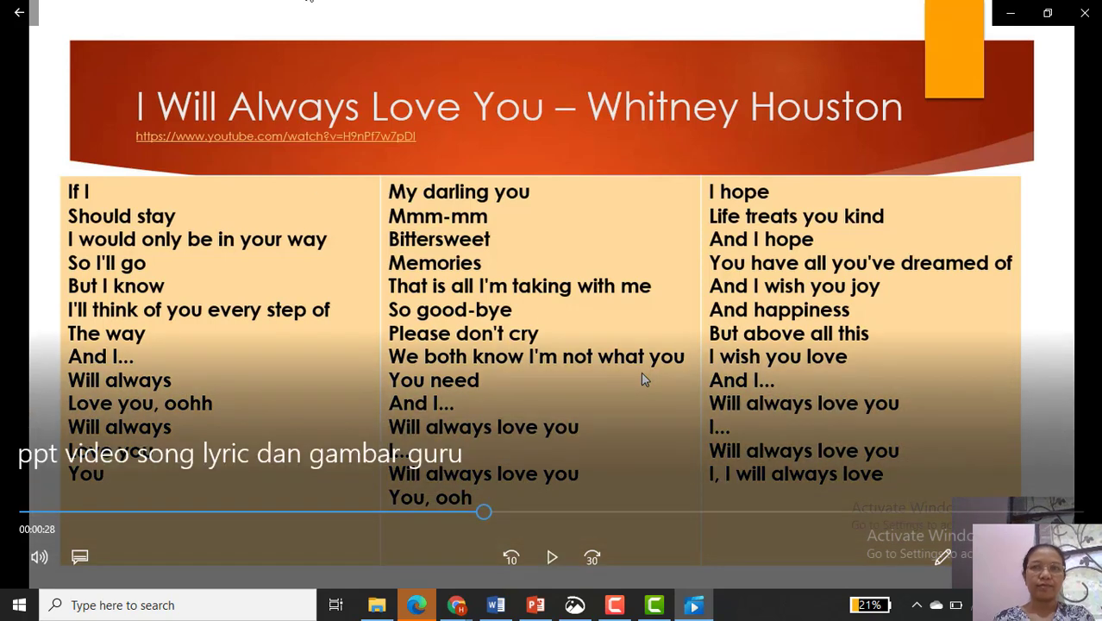
click(1084, 12)
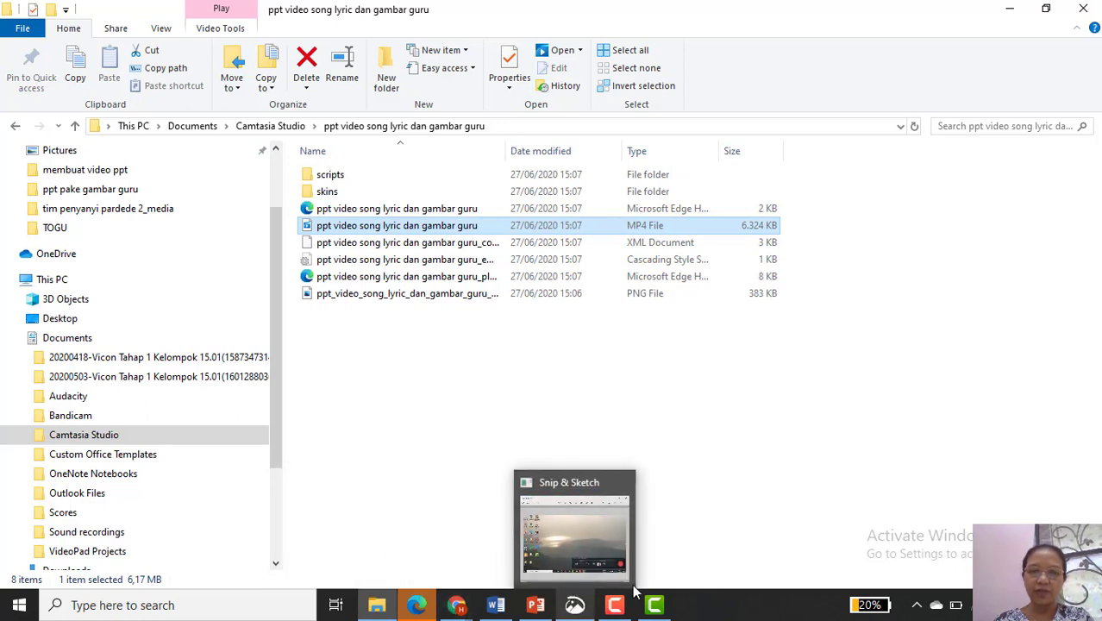
mouse_move(654, 595)
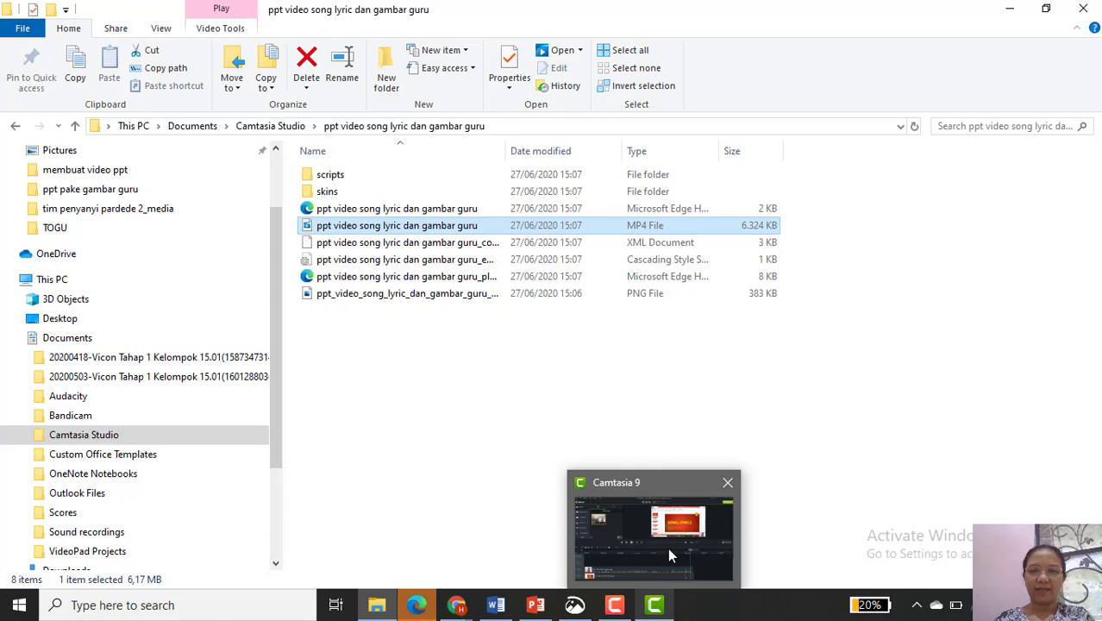
click(667, 547)
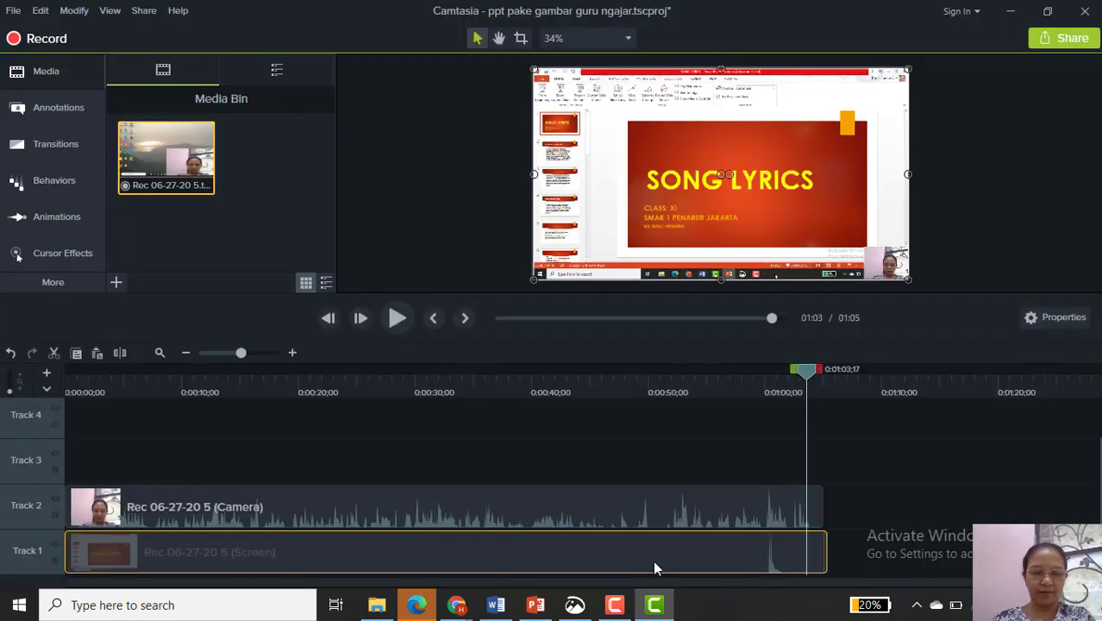